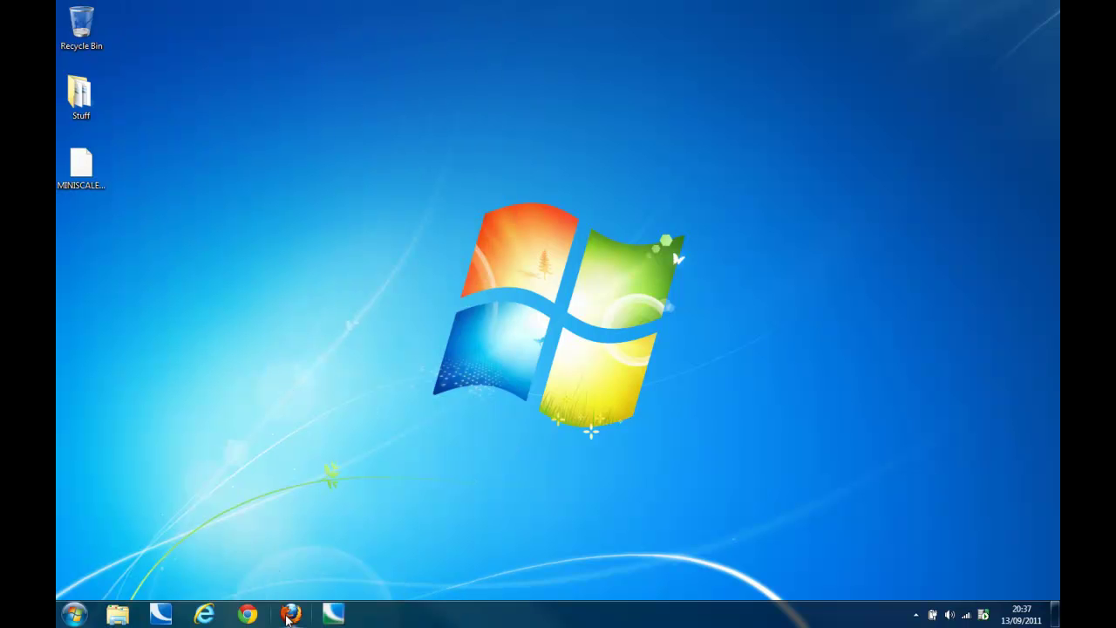
# Step: Launch the pinned Cadcorp Web Map Layers page from Firefox's taskbar jump list
pyautogui.rightClick(288, 614)
pyautogui.click(273, 467)
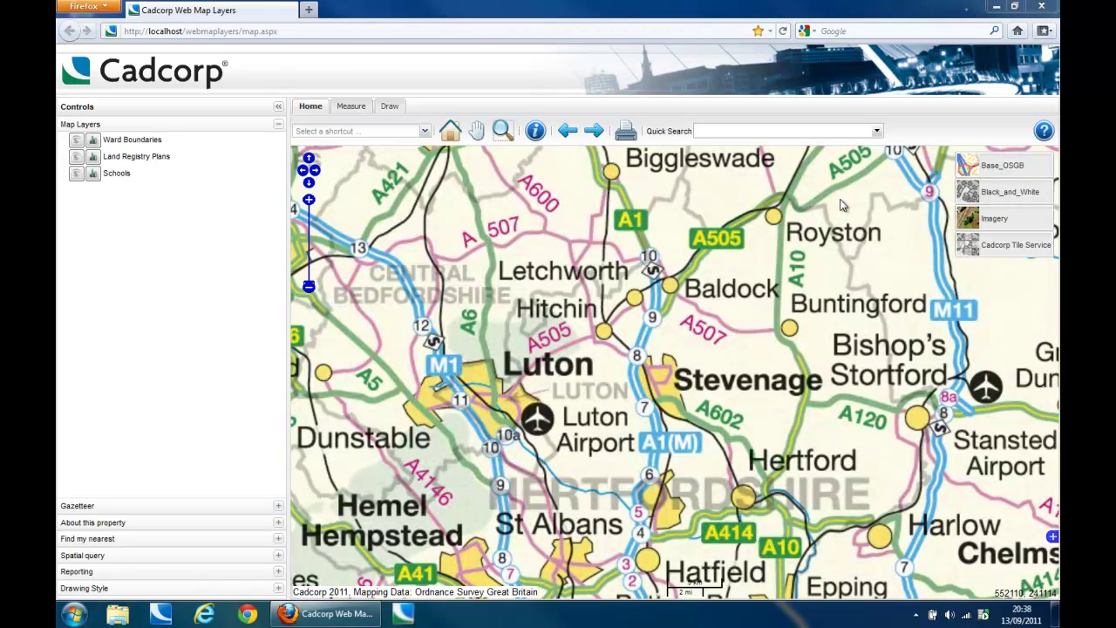
# Step: Zoom into Stevenage and view it on the Imagery and Black_and_White basemaps
pyautogui.click(503, 131)
pyautogui.moveTo(649, 366); pyautogui.dragTo(689, 405)
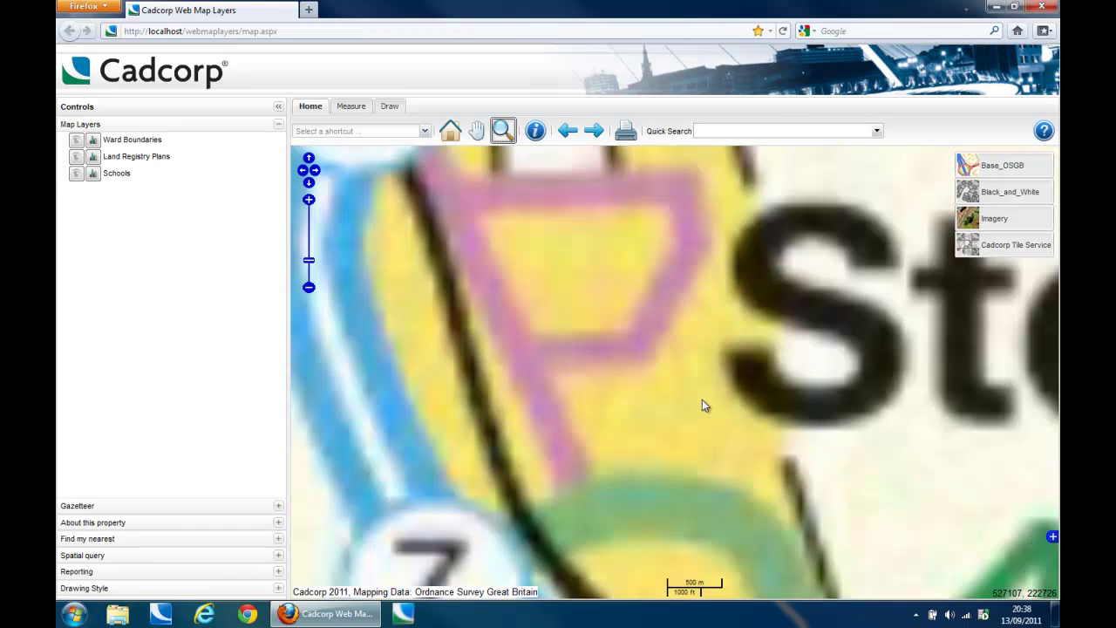
pyautogui.click(992, 220)
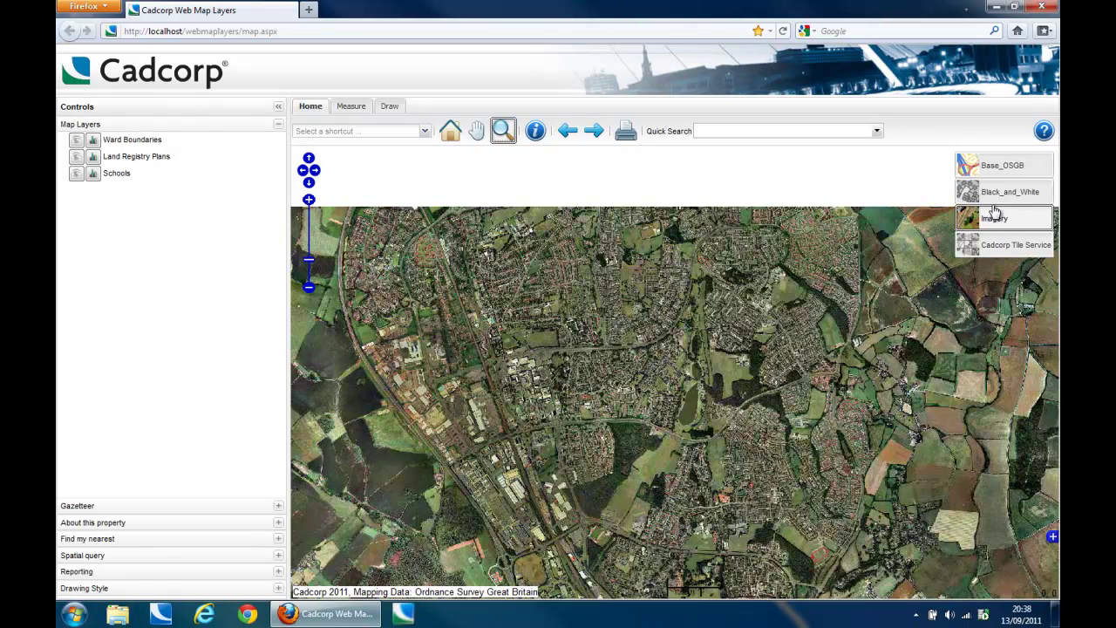
pyautogui.click(995, 200)
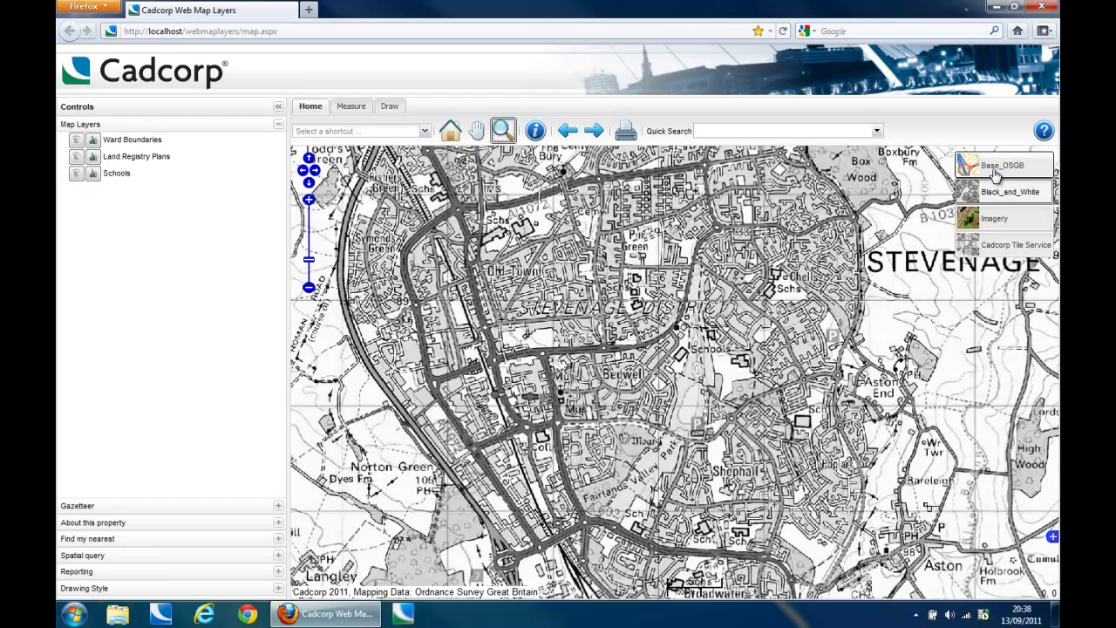
# Step: Cycle through the basemaps again, ending on the coloured Base_OSGB map
pyautogui.click(996, 175)
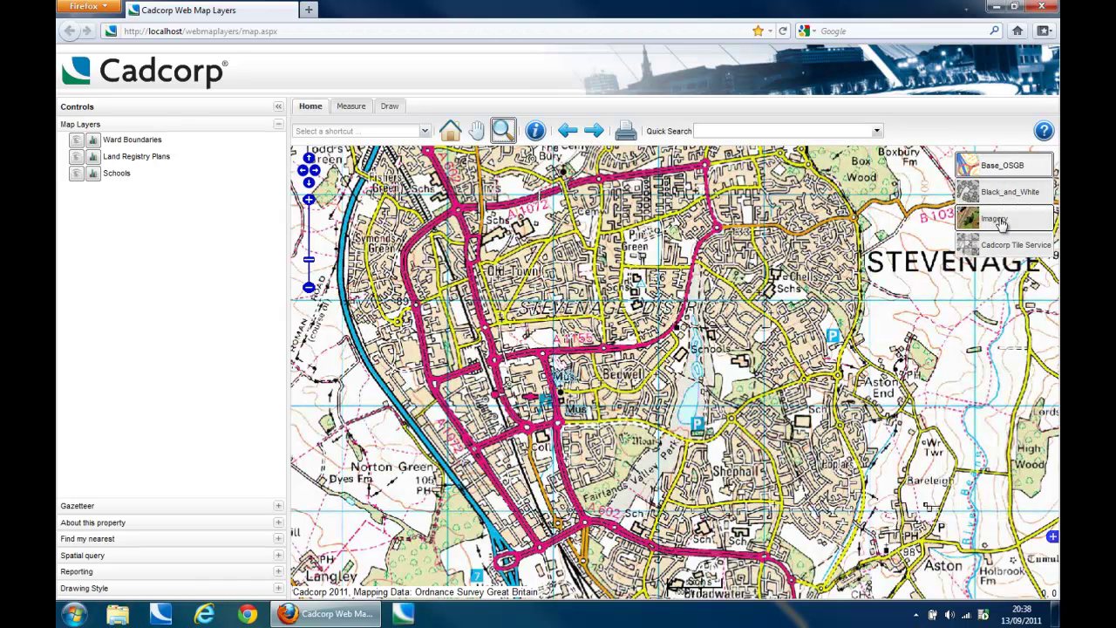
pyautogui.click(1003, 194)
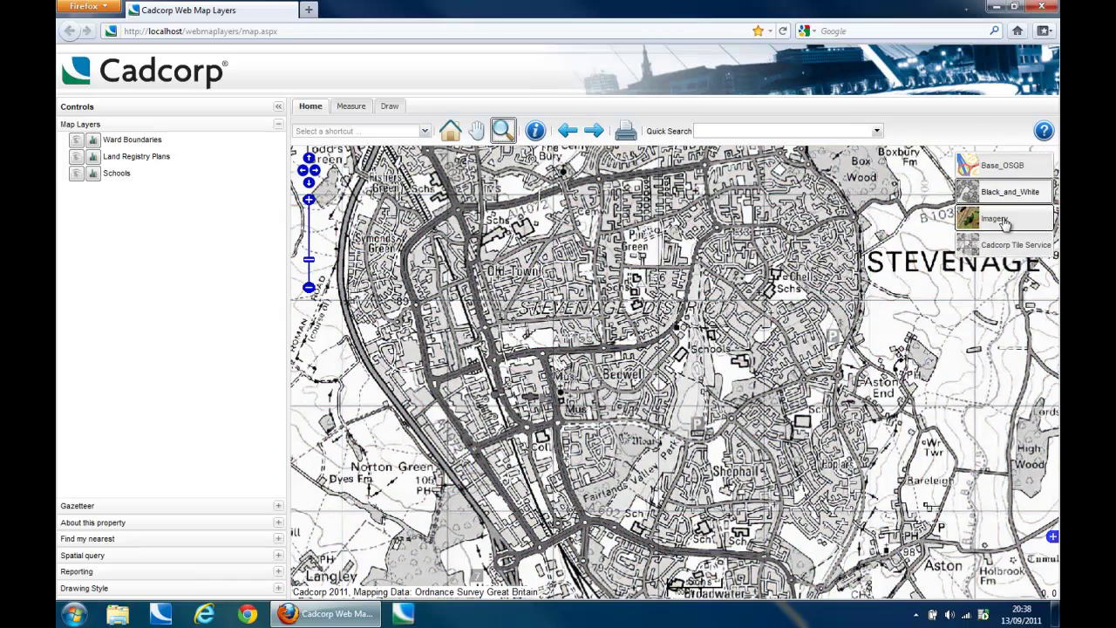
pyautogui.click(1004, 224)
pyautogui.click(1003, 192)
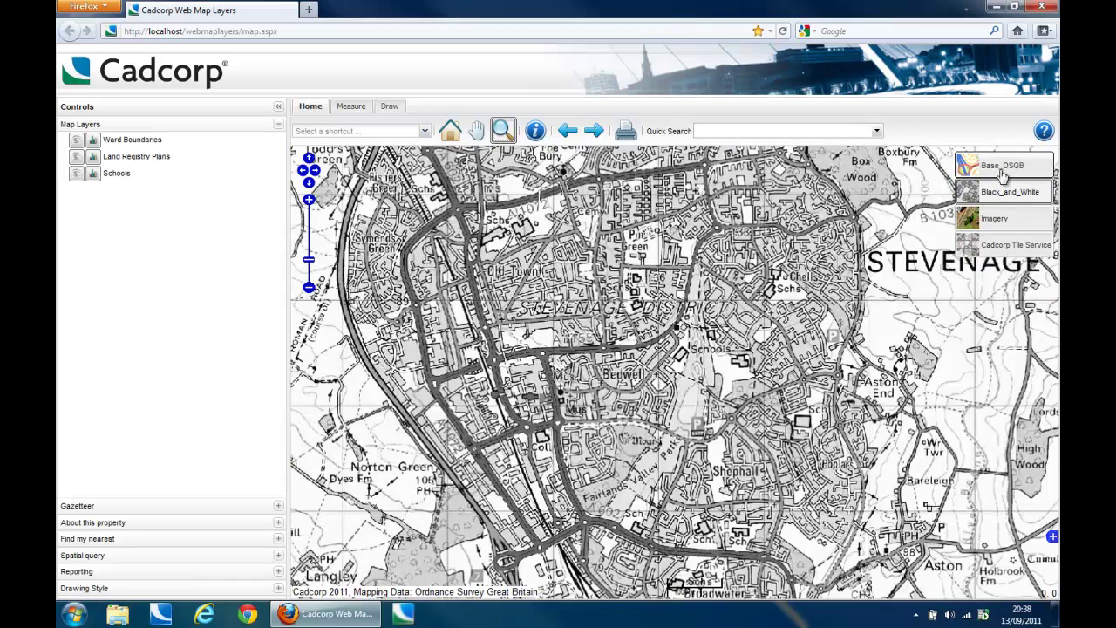
pyautogui.click(1003, 168)
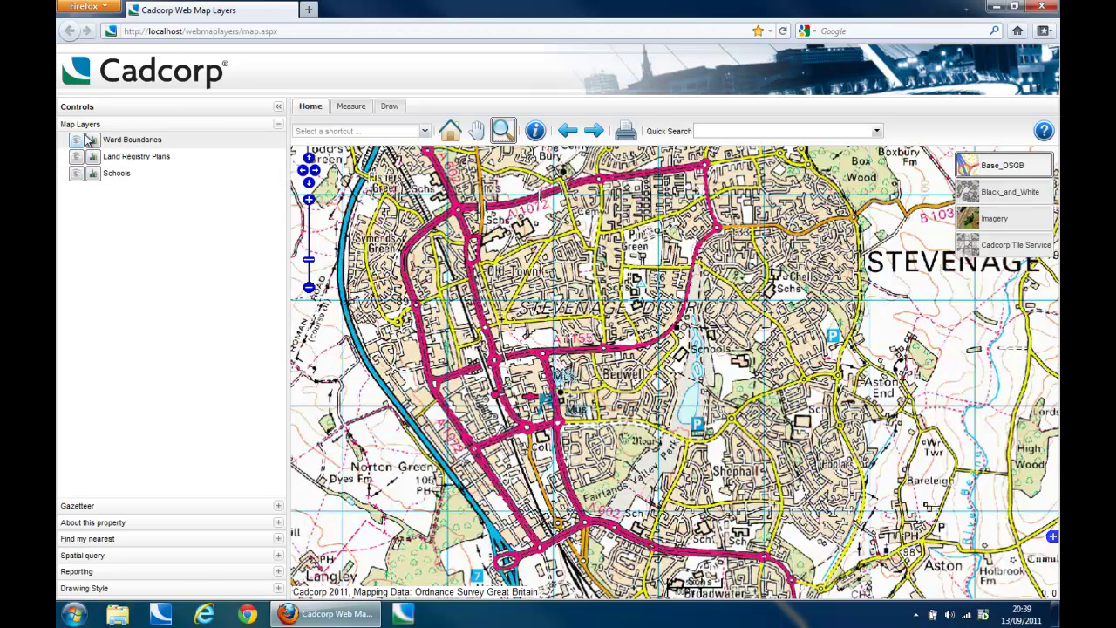
# Step: Show Ward Boundaries, identify the Old Town and Chells wards, then hide the layer
pyautogui.click(77, 142)
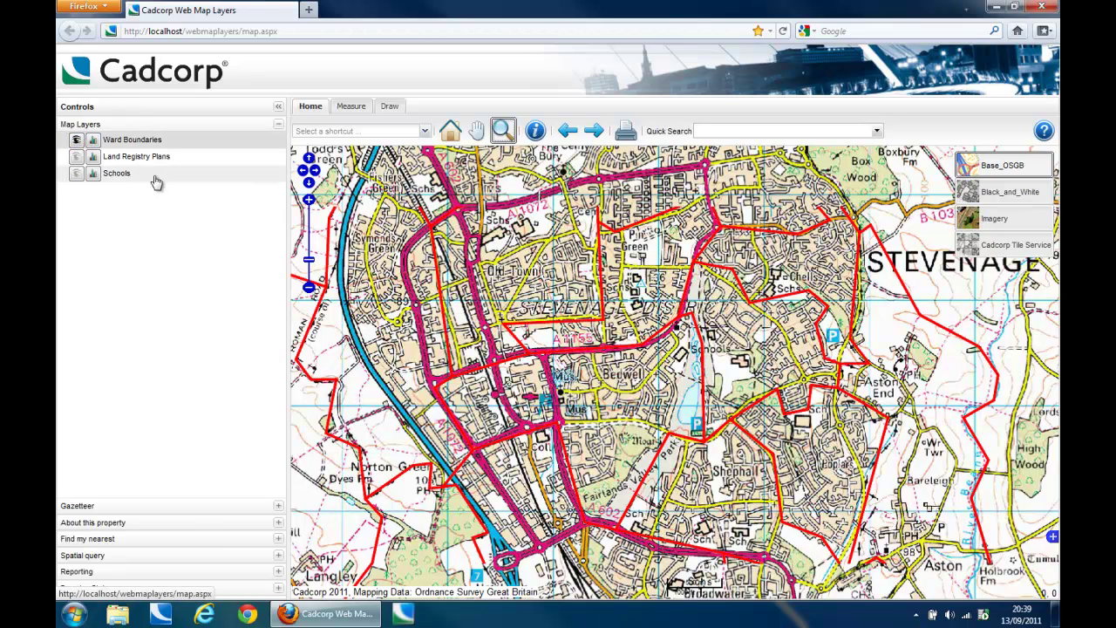
pyautogui.click(536, 131)
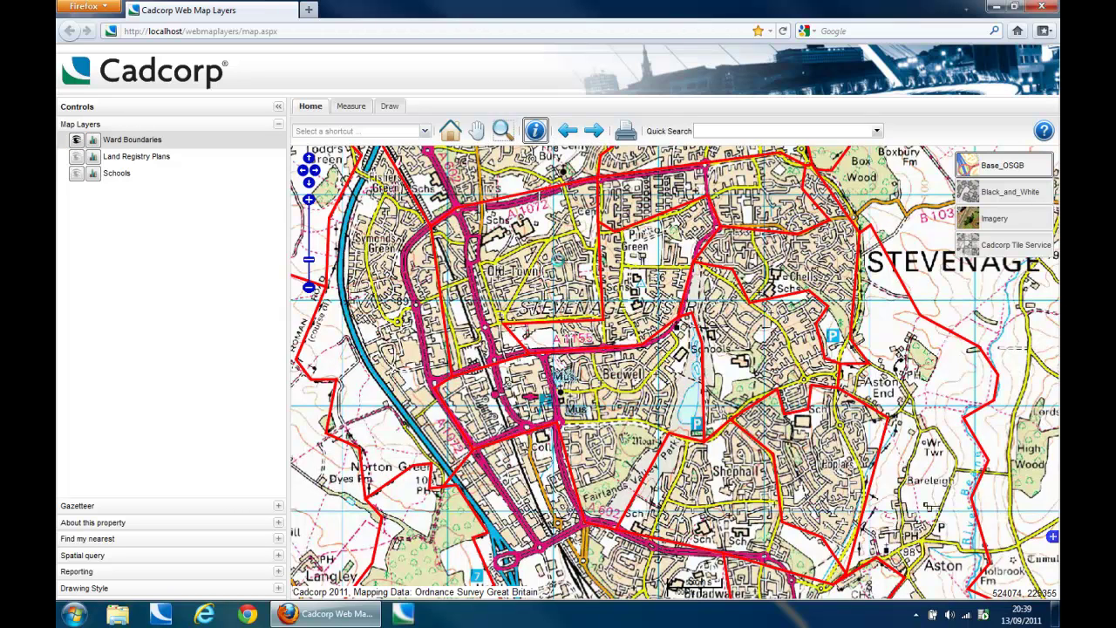
pyautogui.click(559, 260)
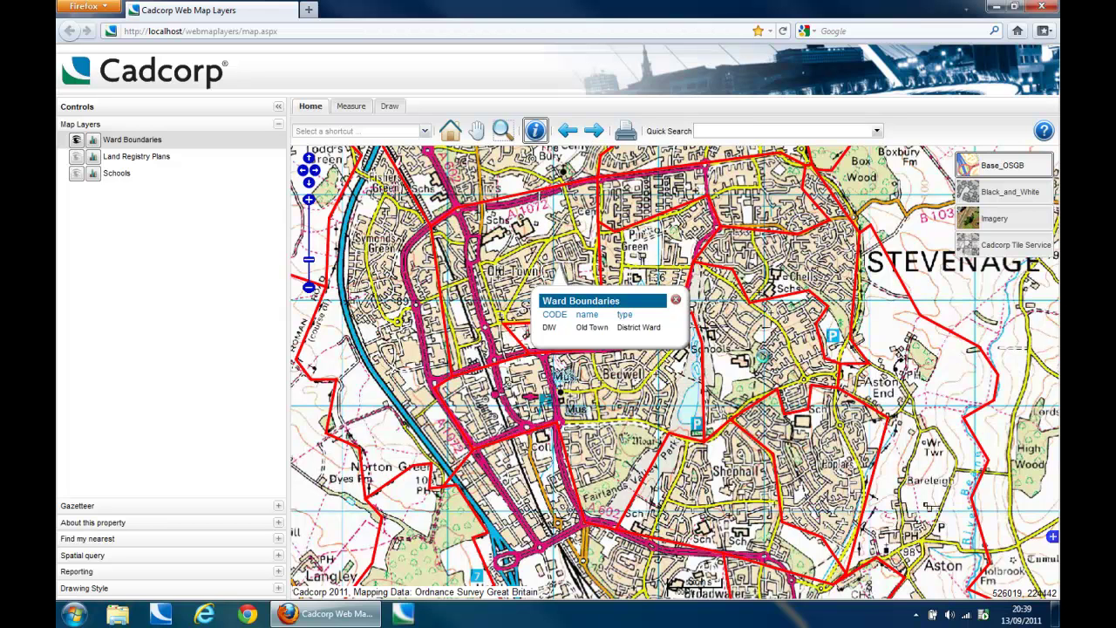
pyautogui.click(678, 358)
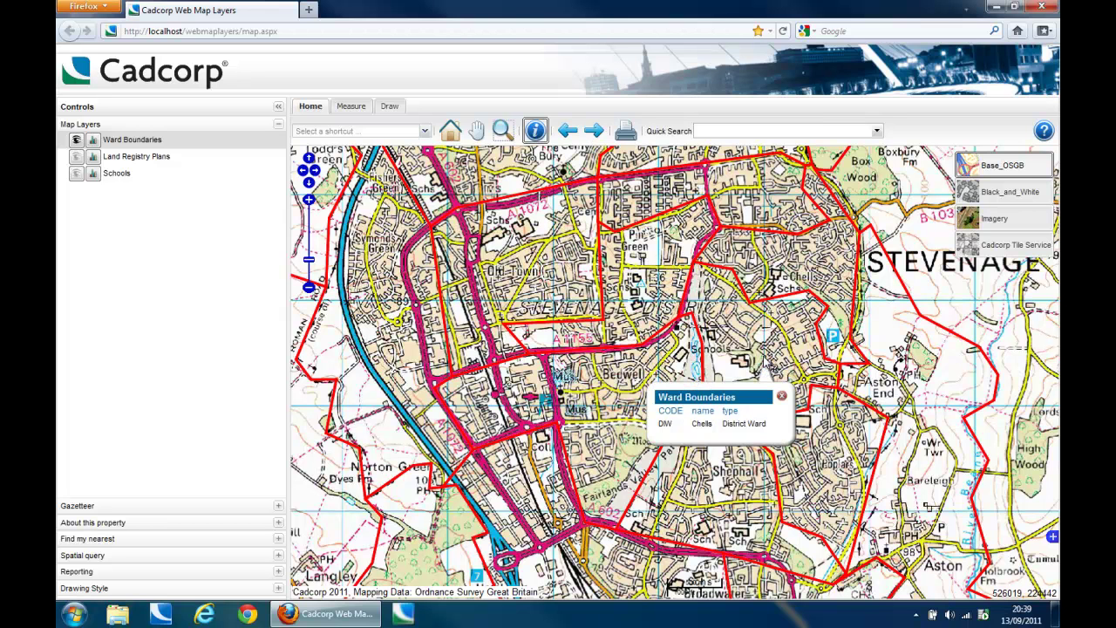
pyautogui.click(782, 396)
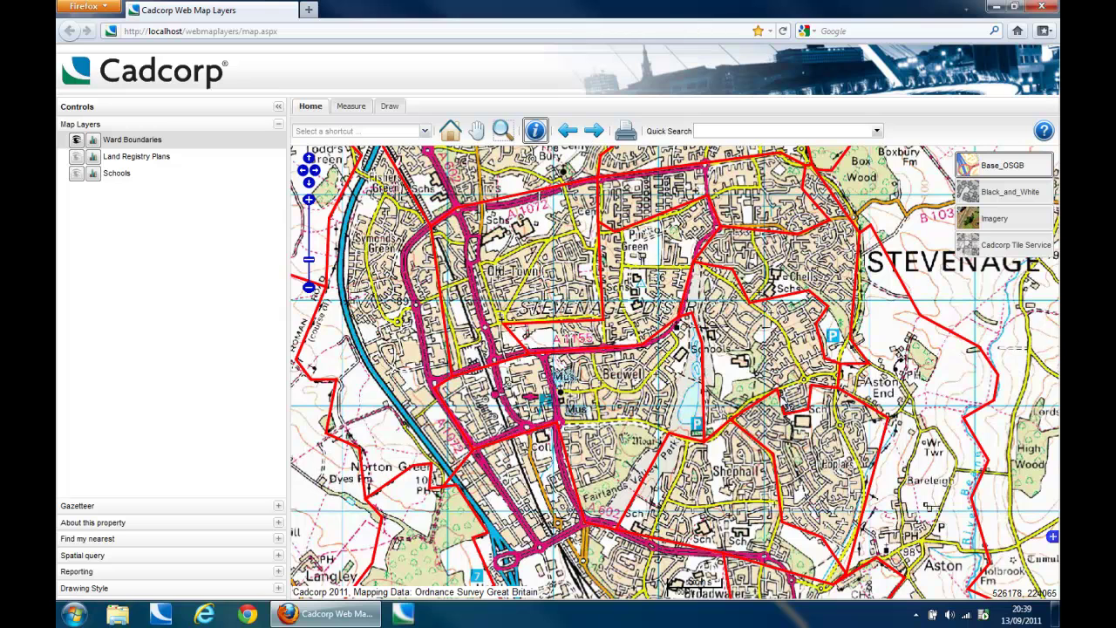
pyautogui.click(76, 141)
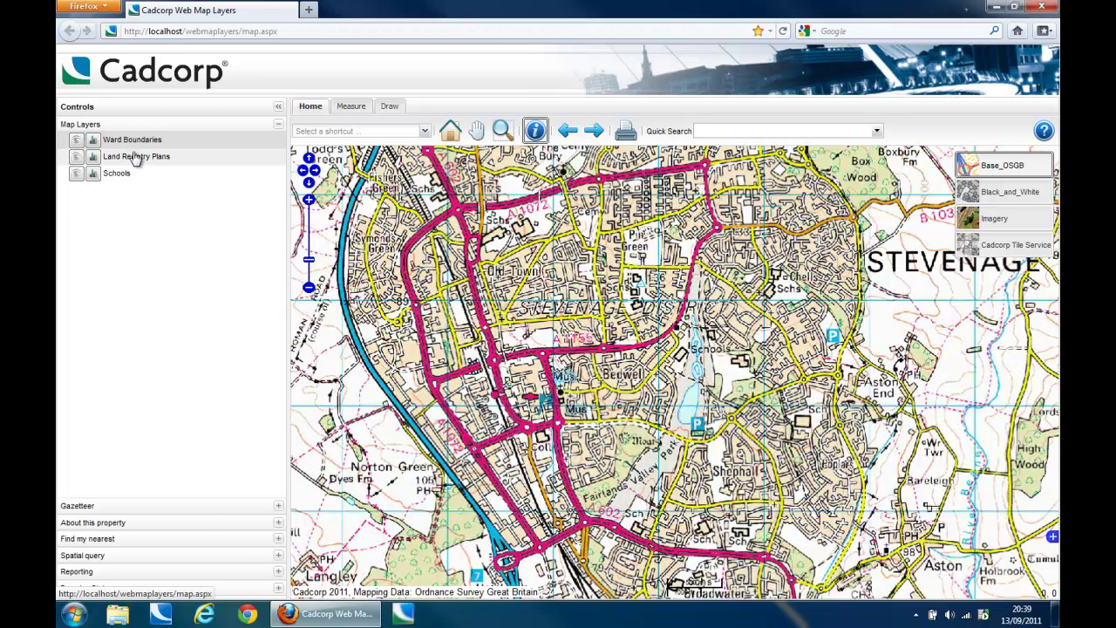
pyautogui.click(77, 141)
pyautogui.click(77, 141)
pyautogui.click(93, 157)
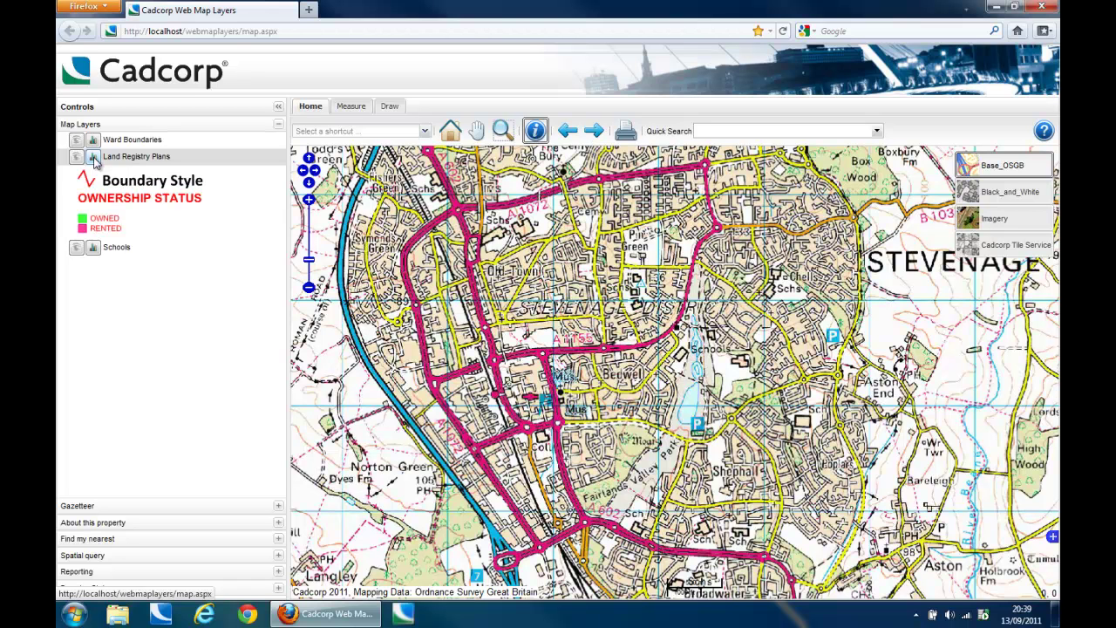
pyautogui.click(94, 158)
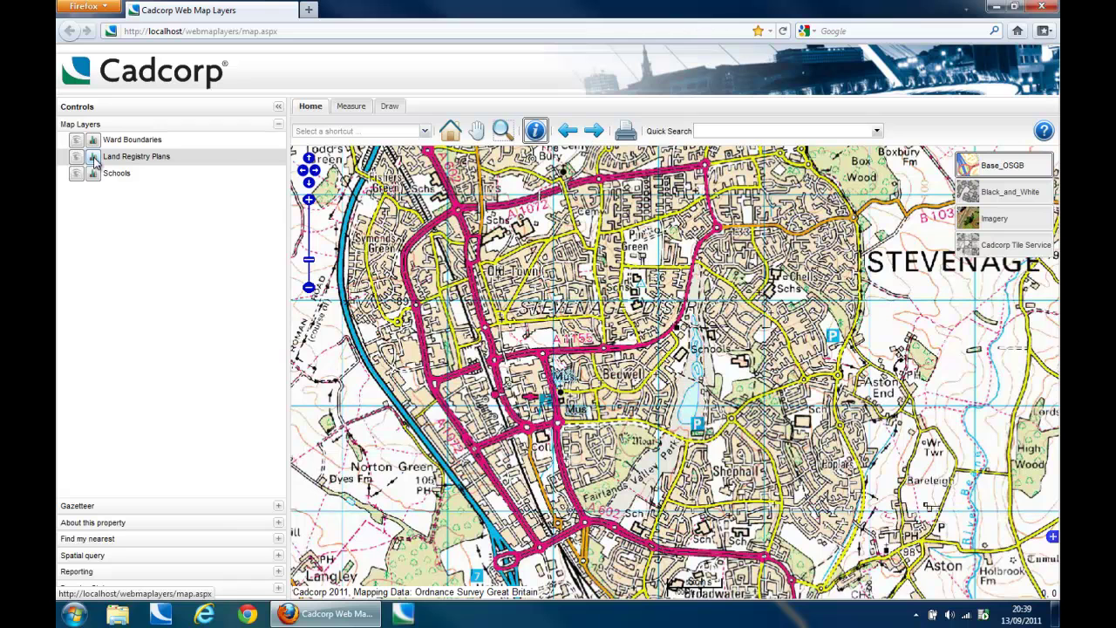
pyautogui.click(279, 108)
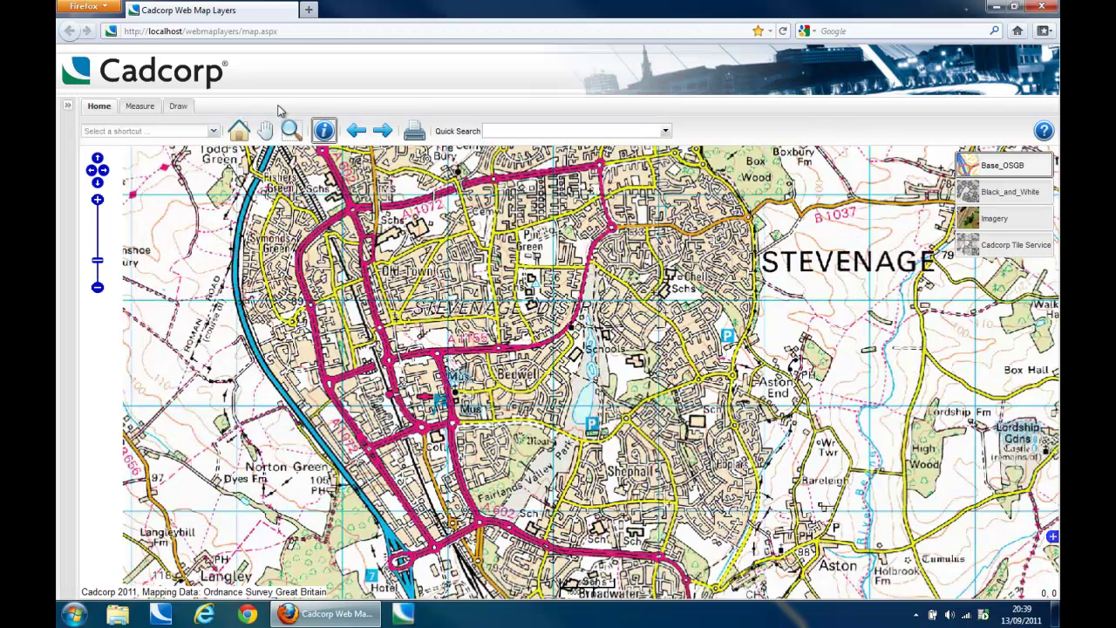
pyautogui.click(68, 105)
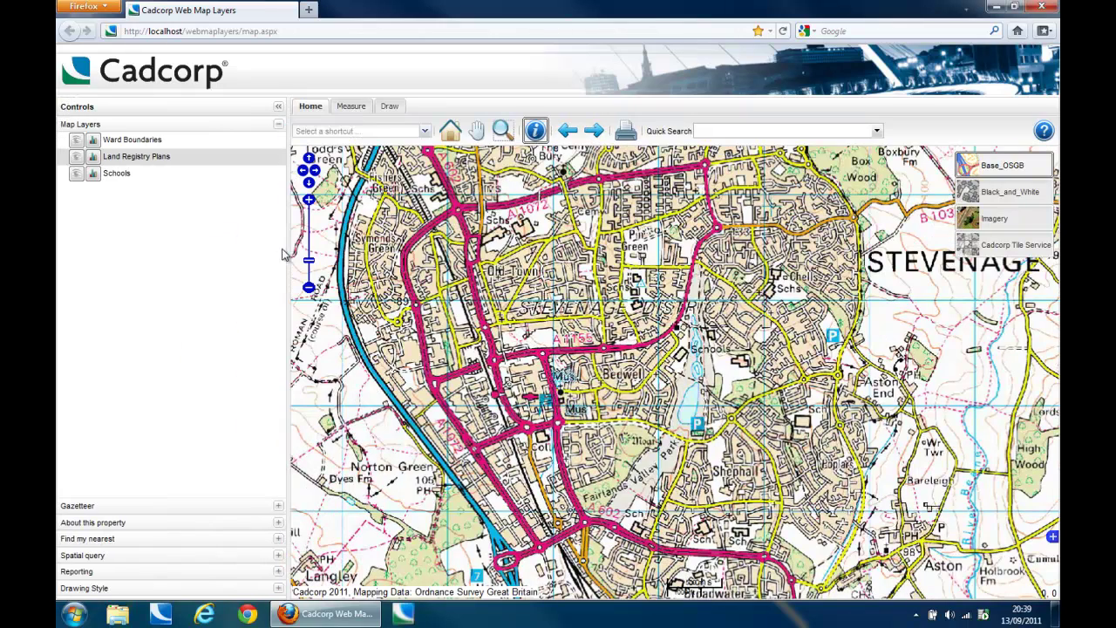
# Step: Zoom into the Pin Green streets and schools around Webb Rise
pyautogui.moveTo(287, 252); pyautogui.dragTo(127, 275)
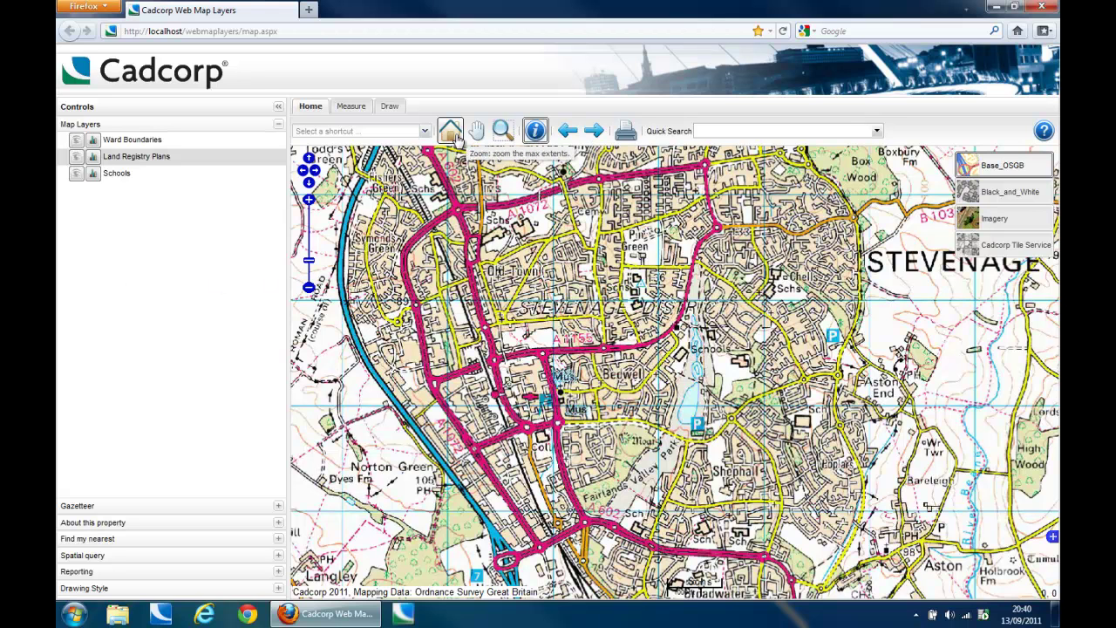
pyautogui.click(504, 132)
pyautogui.moveTo(592, 253); pyautogui.dragTo(726, 342)
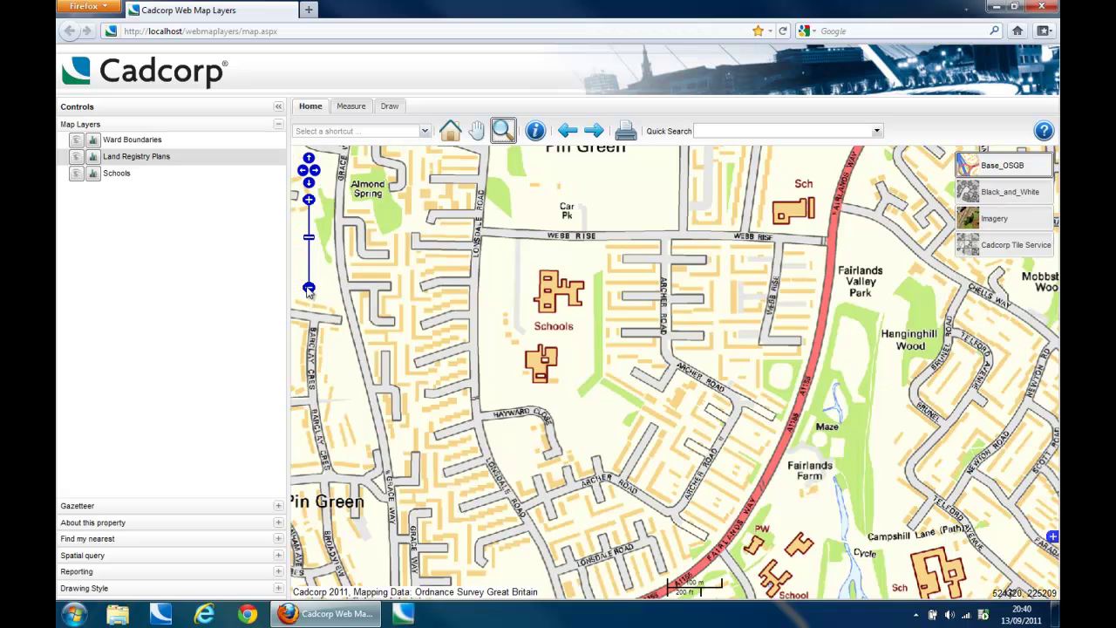
# Step: Nudge the Pin Green view east, west, south and north with the pan arrows
pyautogui.click(315, 171)
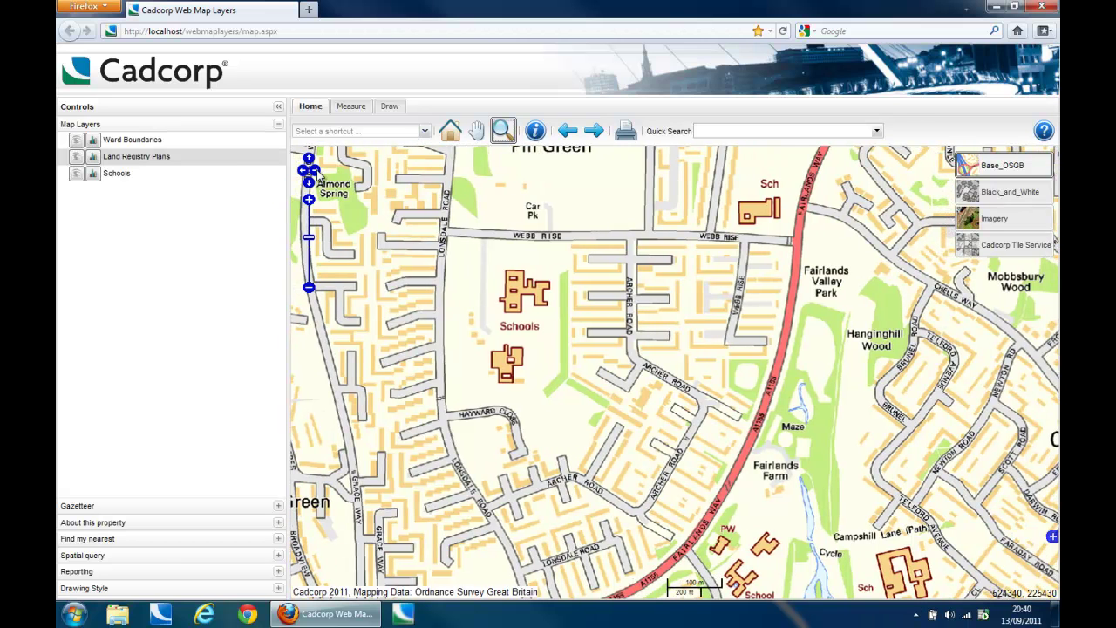
pyautogui.click(303, 170)
pyautogui.click(309, 182)
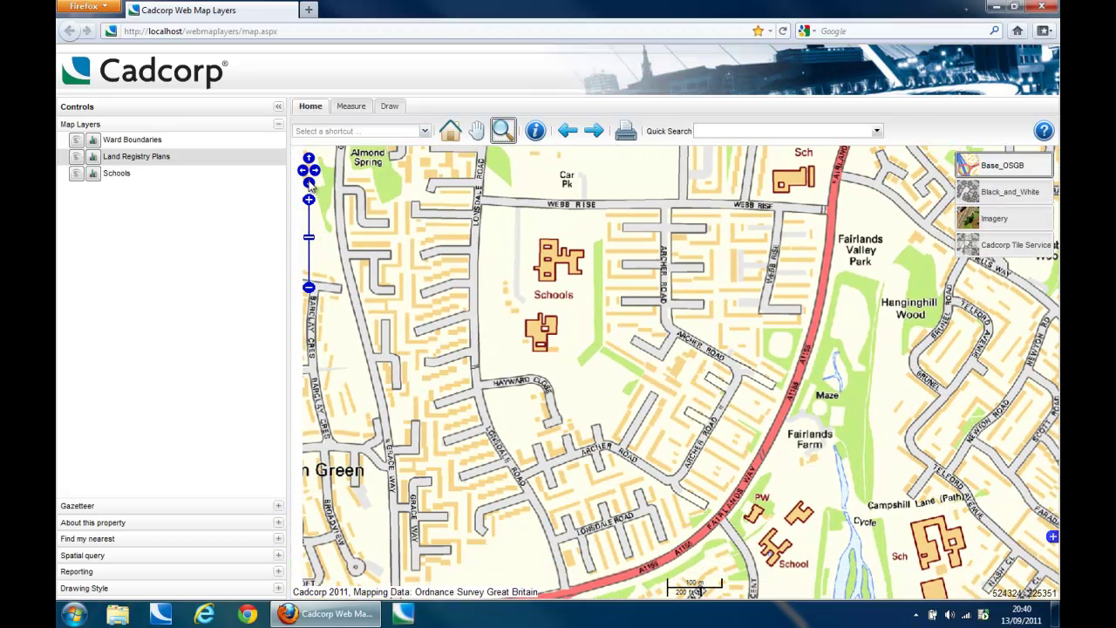
pyautogui.click(309, 158)
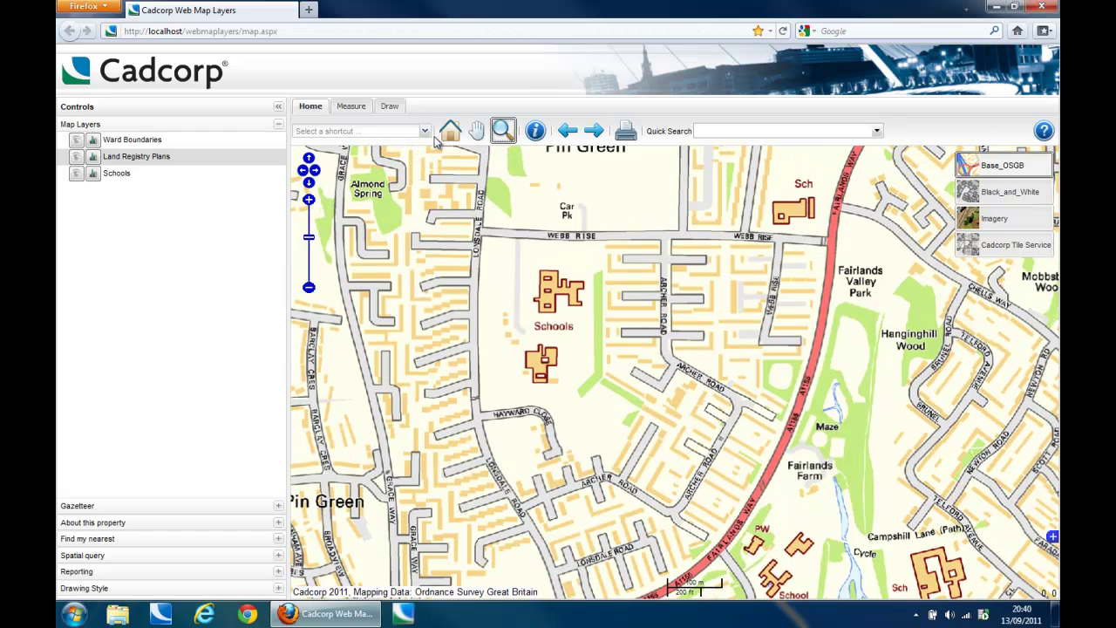
pyautogui.click(426, 132)
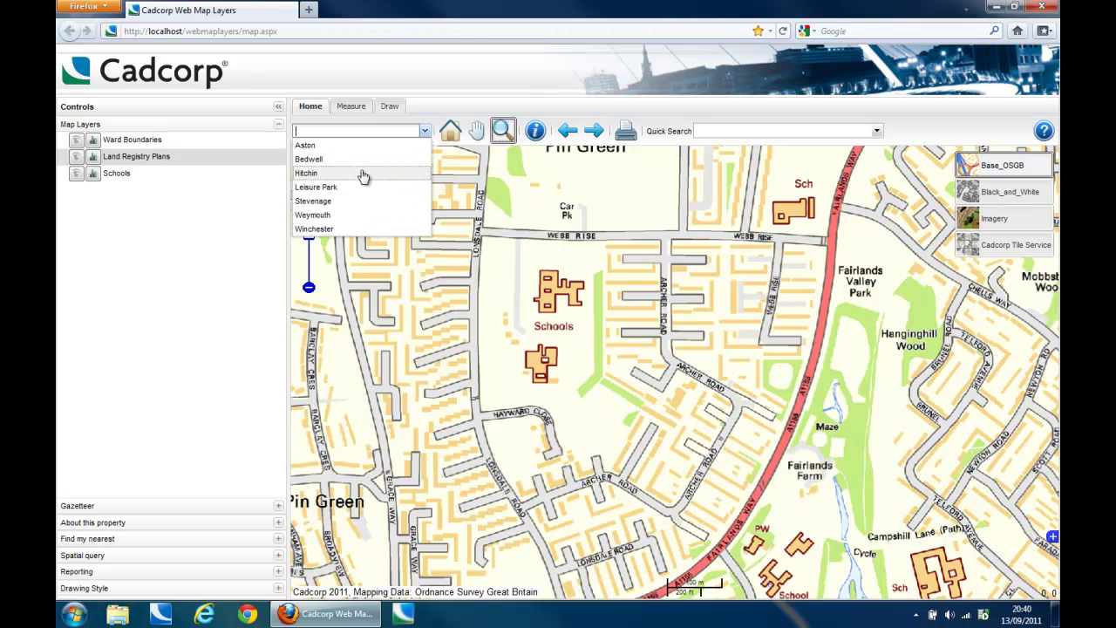
# Step: Jump the map to Bedwell, then on to Leisure Park via the location shortcuts
pyautogui.click(308, 158)
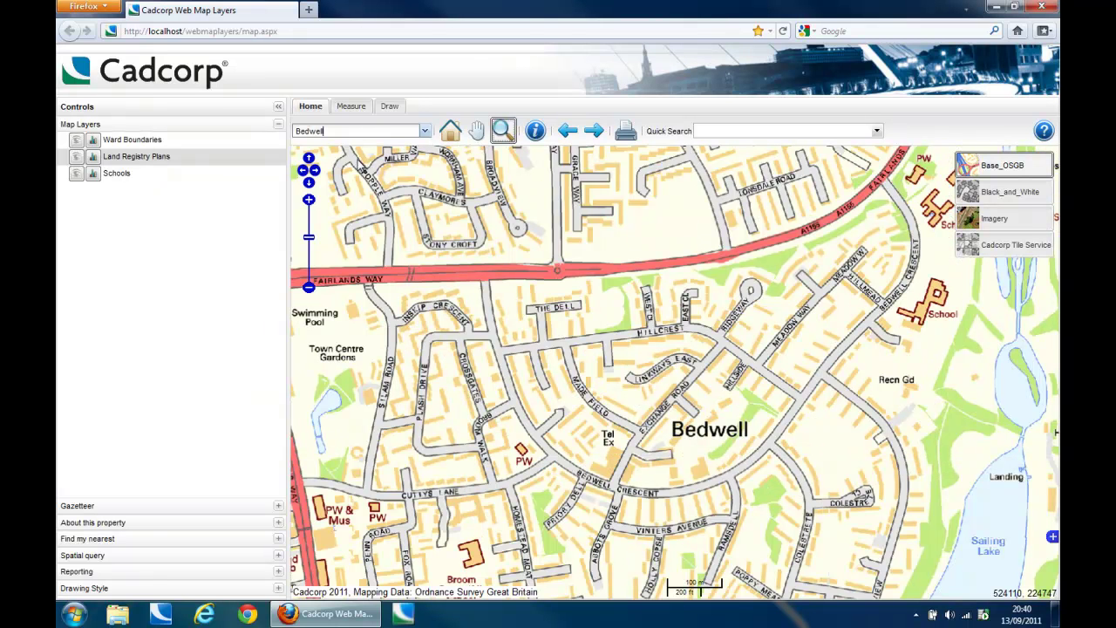
pyautogui.click(424, 131)
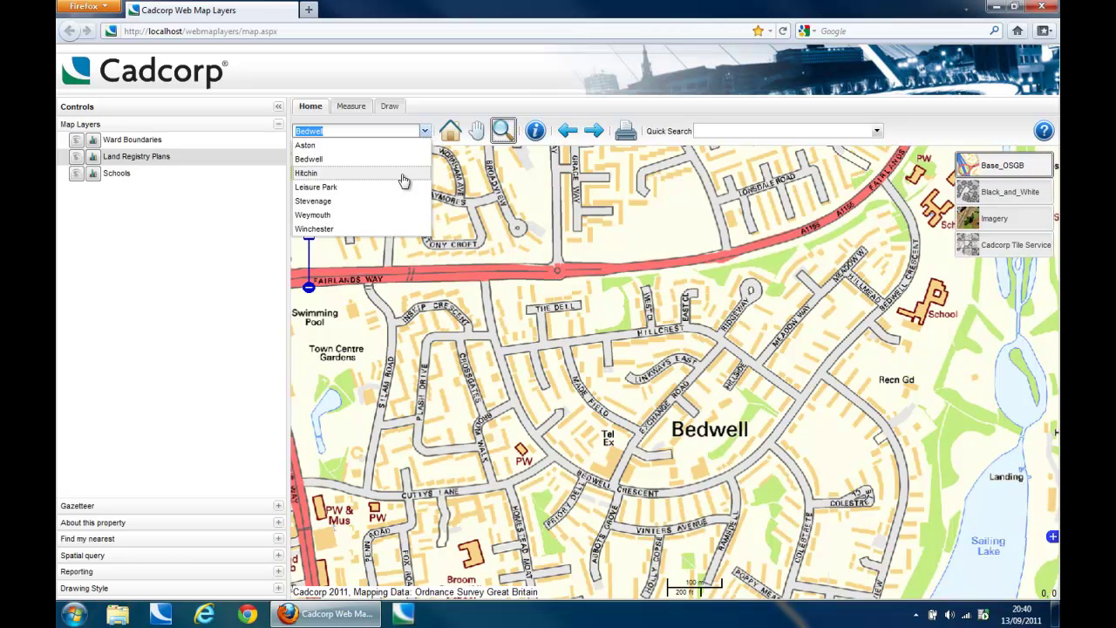
pyautogui.click(315, 186)
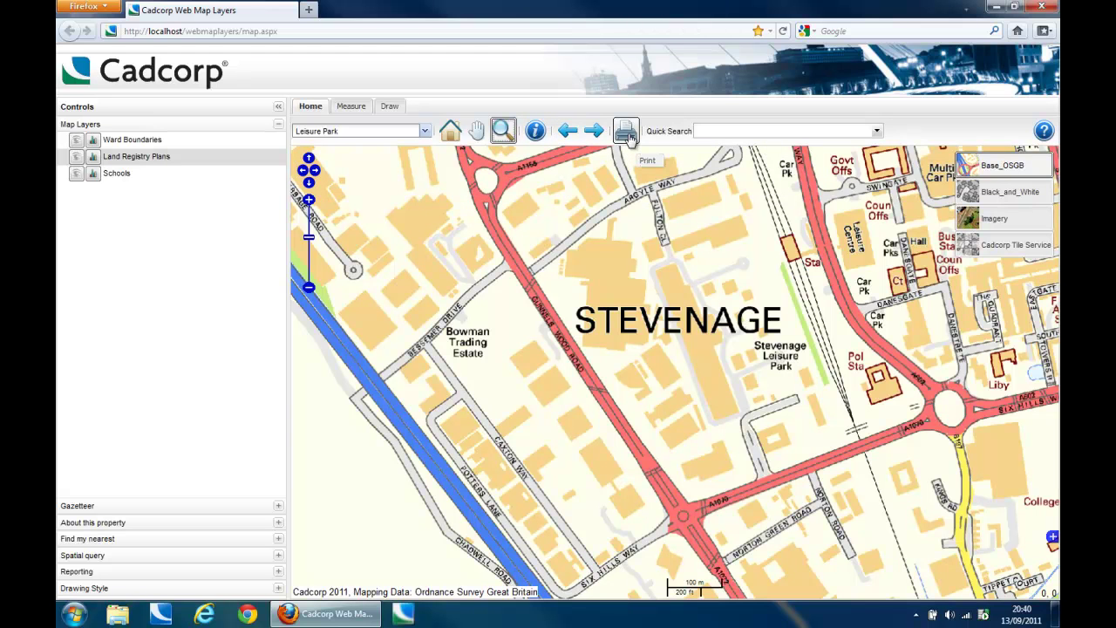
pyautogui.click(362, 109)
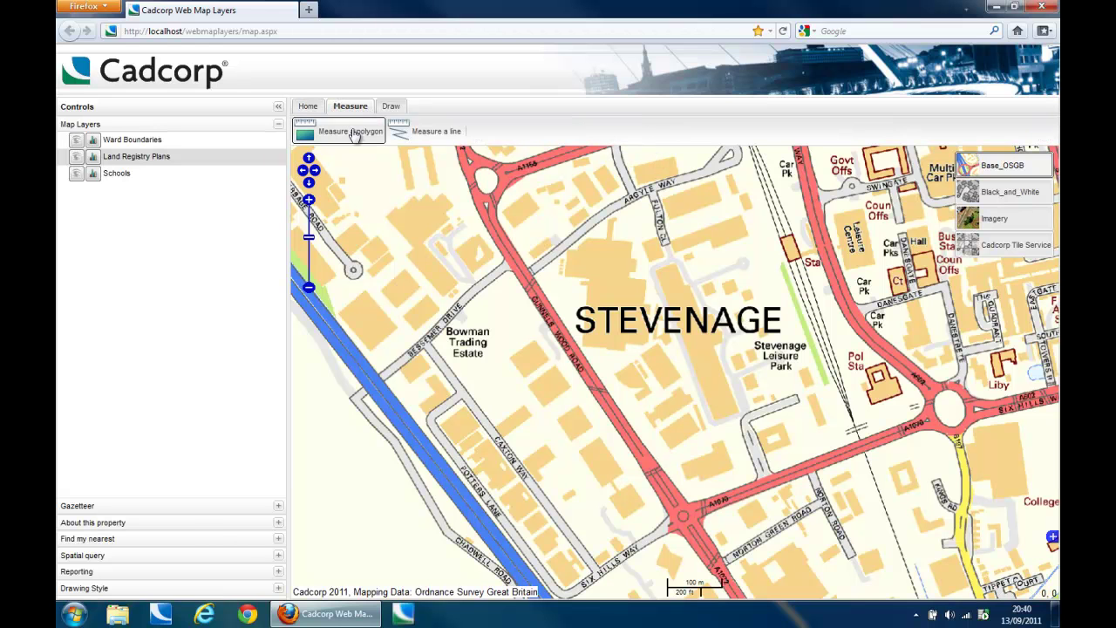
# Step: Measure a polygon area on the map, giving 7710.09 m²
pyautogui.click(354, 134)
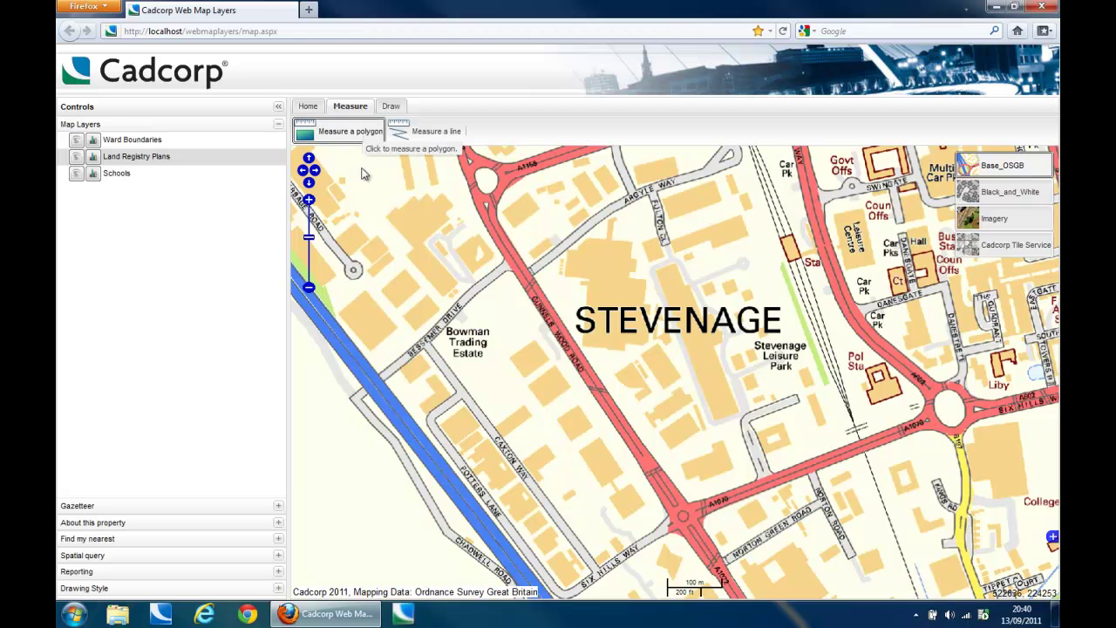
pyautogui.click(385, 217)
pyautogui.click(418, 248)
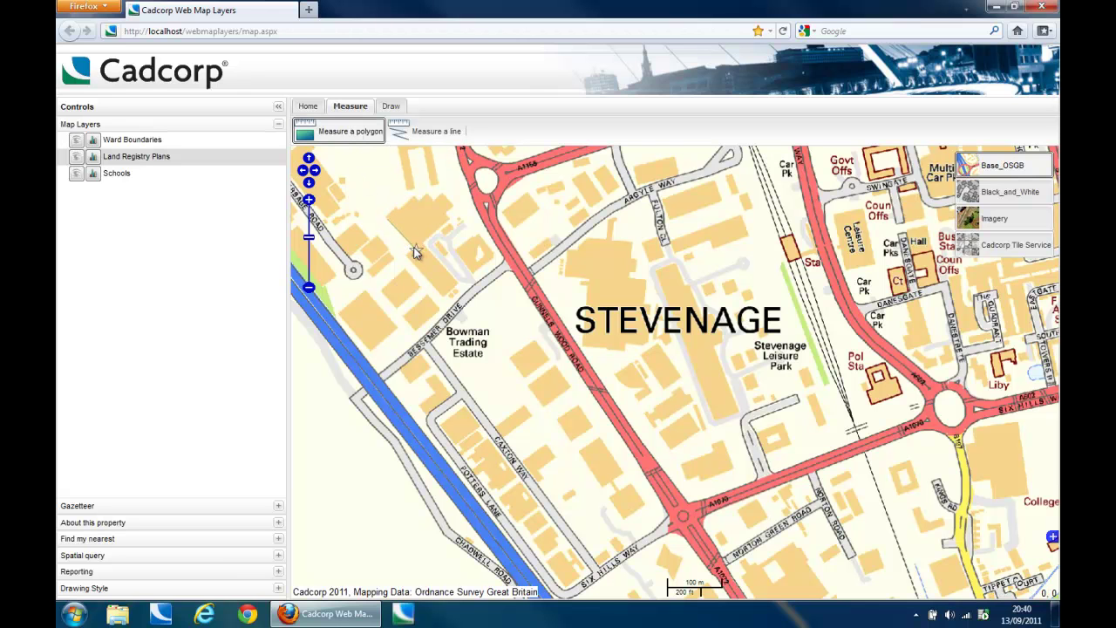
pyautogui.click(453, 208)
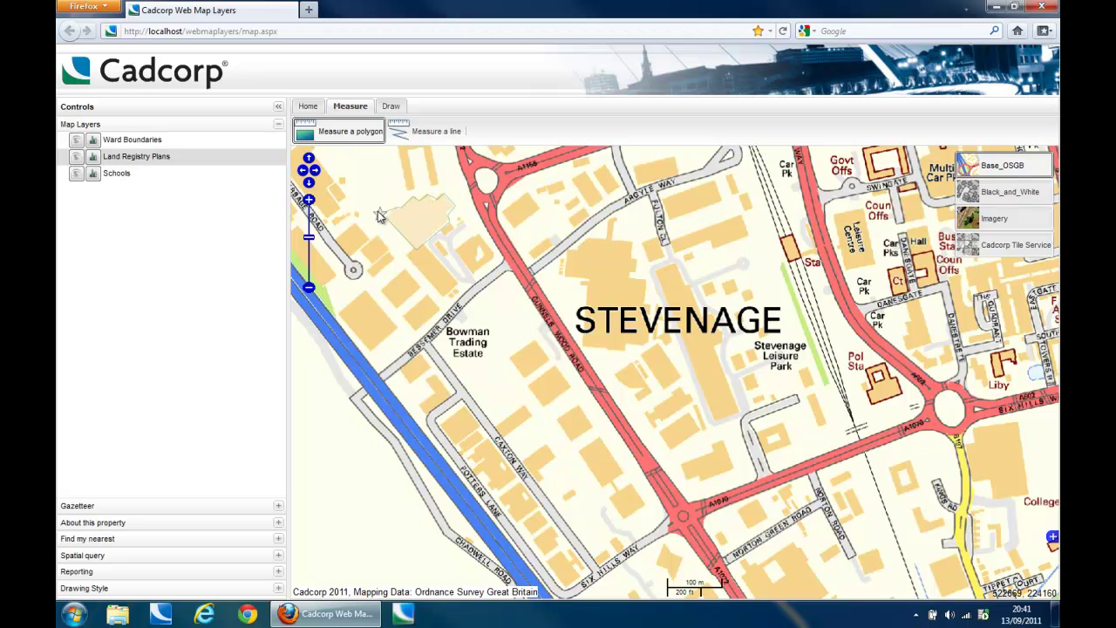
pyautogui.doubleClick(389, 218)
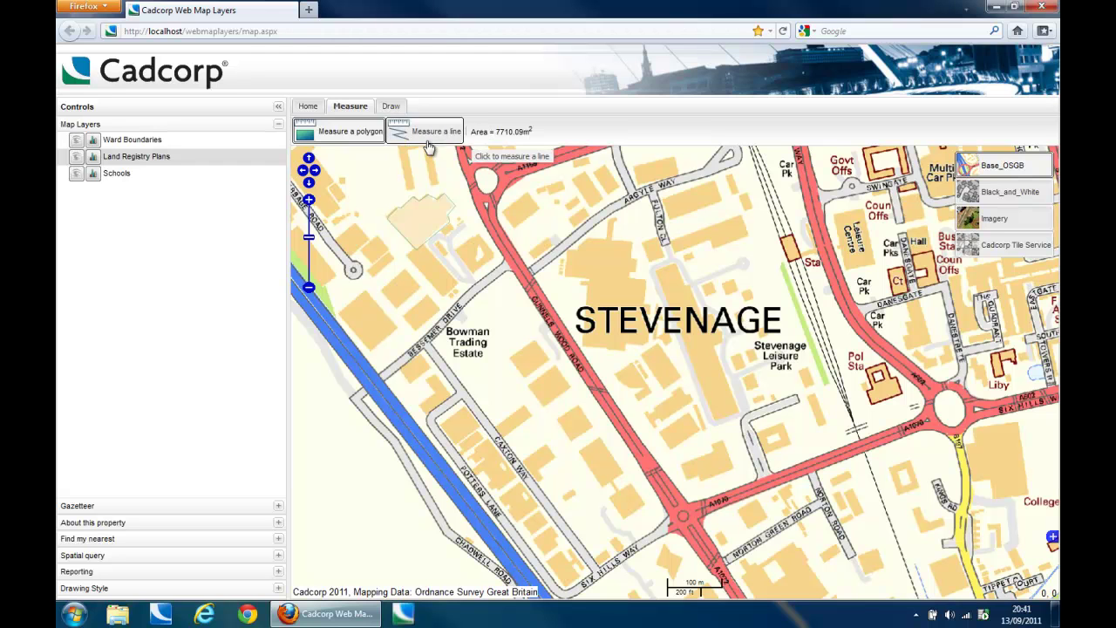
# Step: Measure a two-segment line near Bowman Trading Estate, giving 439.41 m
pyautogui.click(429, 132)
pyautogui.click(384, 225)
pyautogui.click(429, 347)
pyautogui.doubleClick(518, 393)
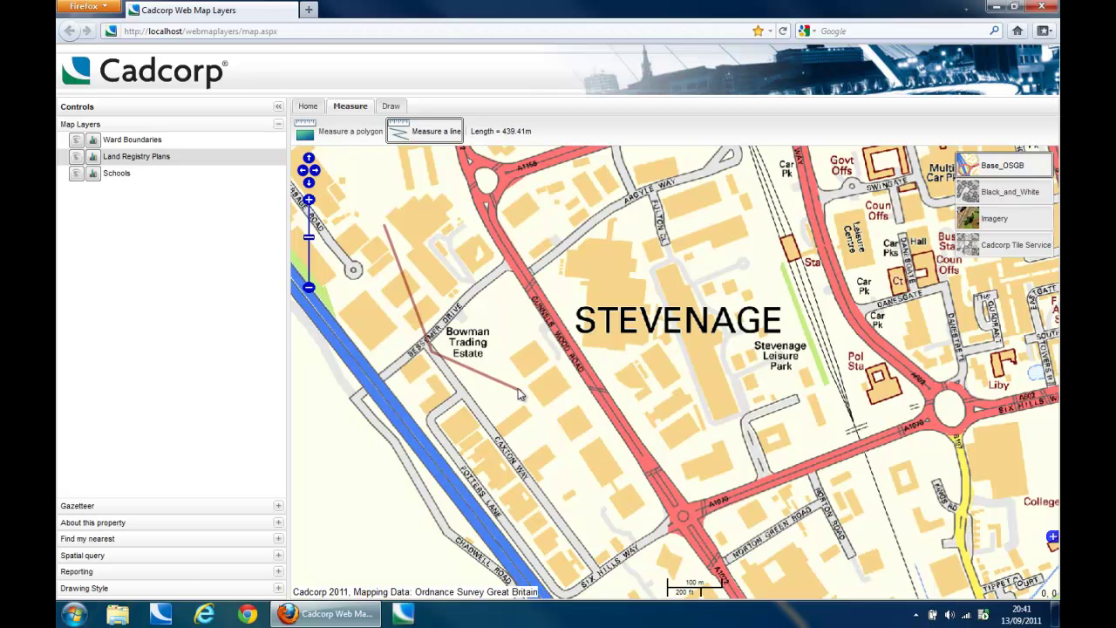
# Step: Draw a four-cornered orange polygon beside Bowman Trading Estate
pyautogui.click(389, 106)
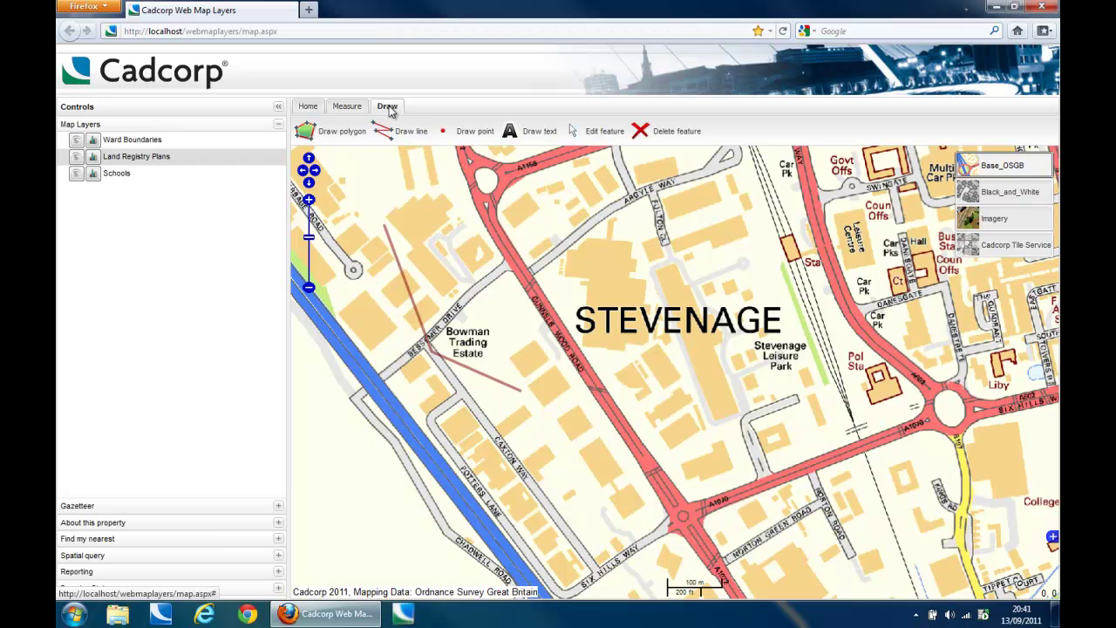
pyautogui.click(343, 132)
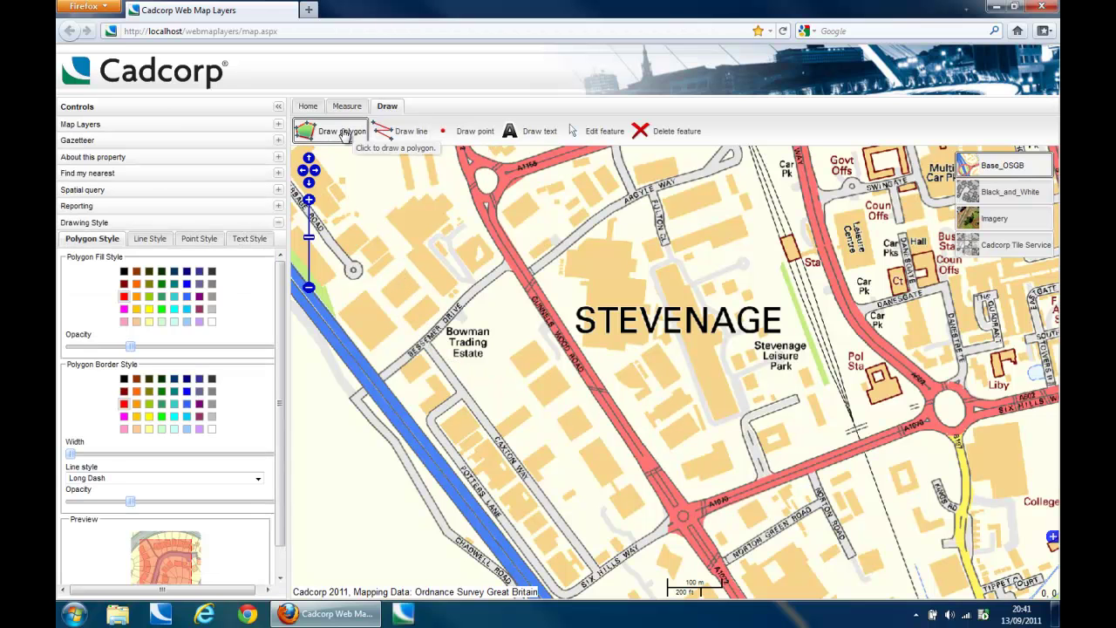
pyautogui.click(396, 223)
pyautogui.click(453, 307)
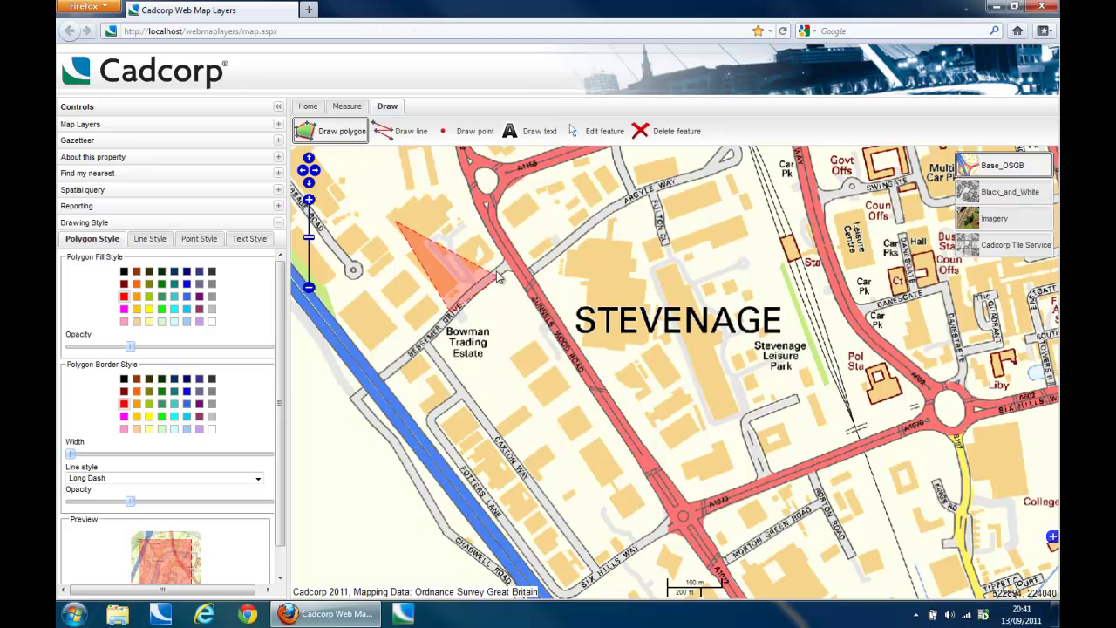
pyautogui.click(501, 273)
pyautogui.click(466, 200)
# Step: Draw a blue line ending near Bowman Trading Estate
pyautogui.click(403, 131)
pyautogui.click(378, 236)
pyautogui.click(413, 304)
pyautogui.doubleClick(446, 328)
# Step: Place four blue star points on the map
pyautogui.click(455, 132)
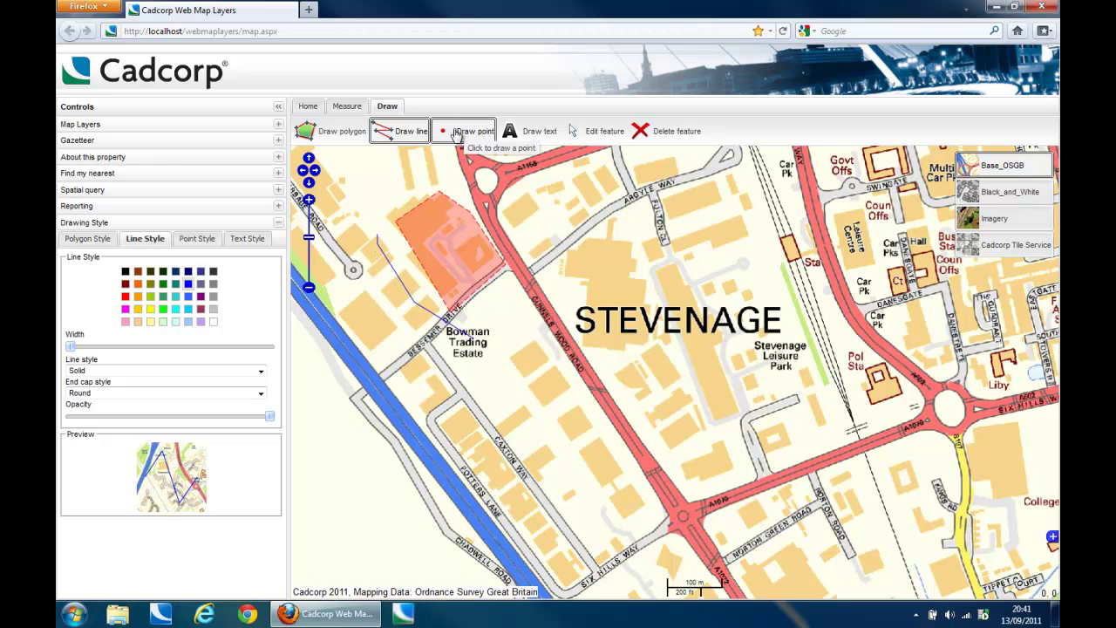
pyautogui.click(398, 190)
pyautogui.click(370, 212)
pyautogui.click(351, 253)
pyautogui.click(386, 290)
# Step: Add a 'My TEXT' label to the map
pyautogui.click(534, 131)
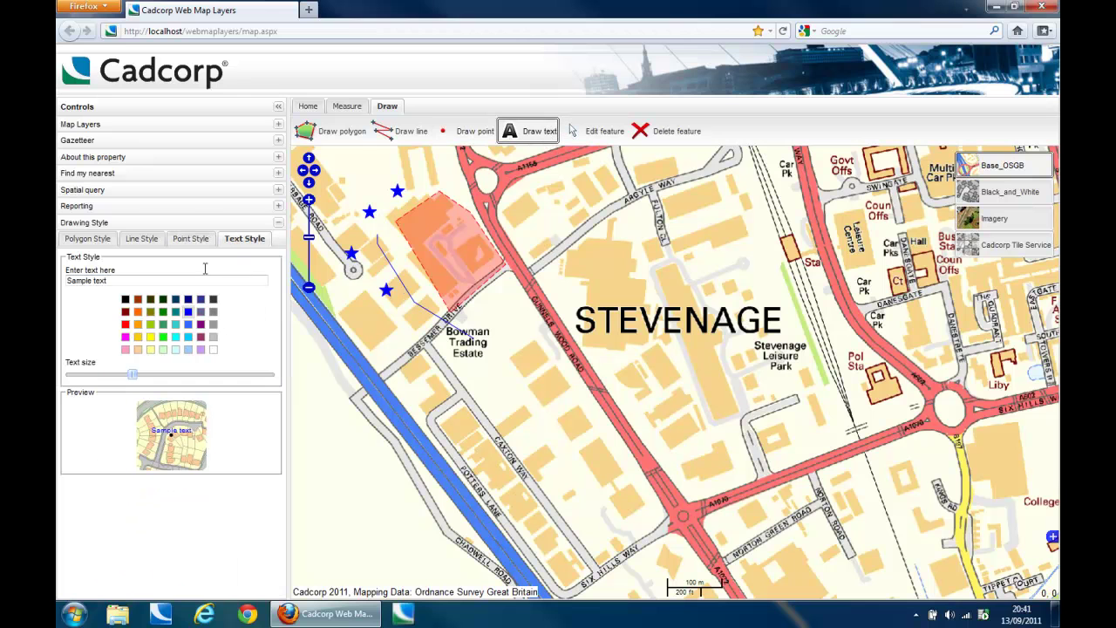
pyautogui.moveTo(122, 280); pyautogui.dragTo(61, 281)
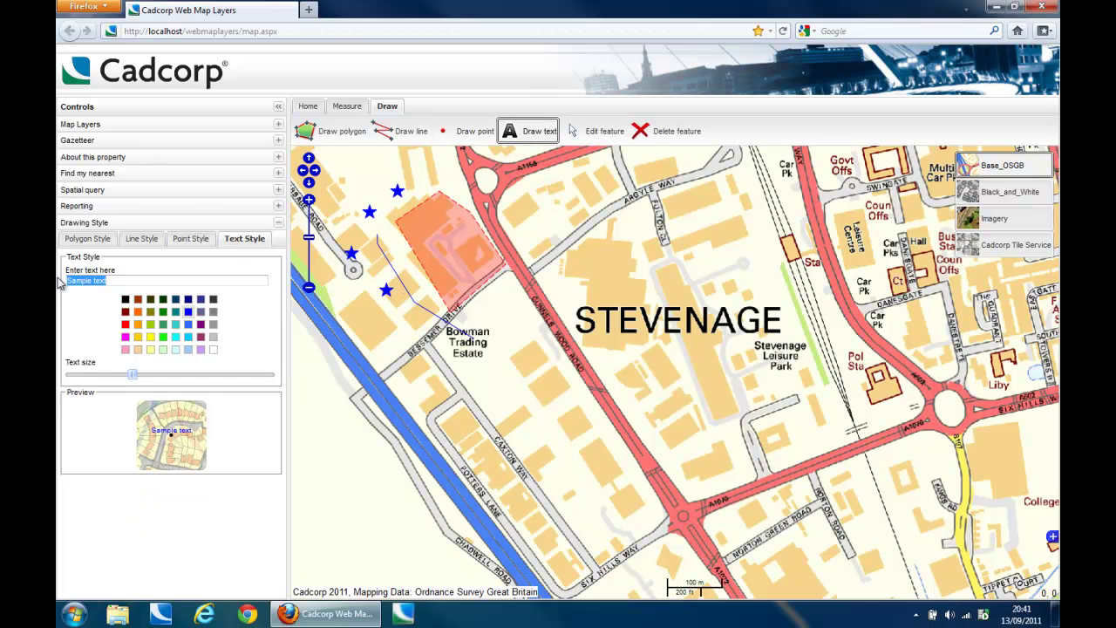
pyautogui.write('My TEXT')
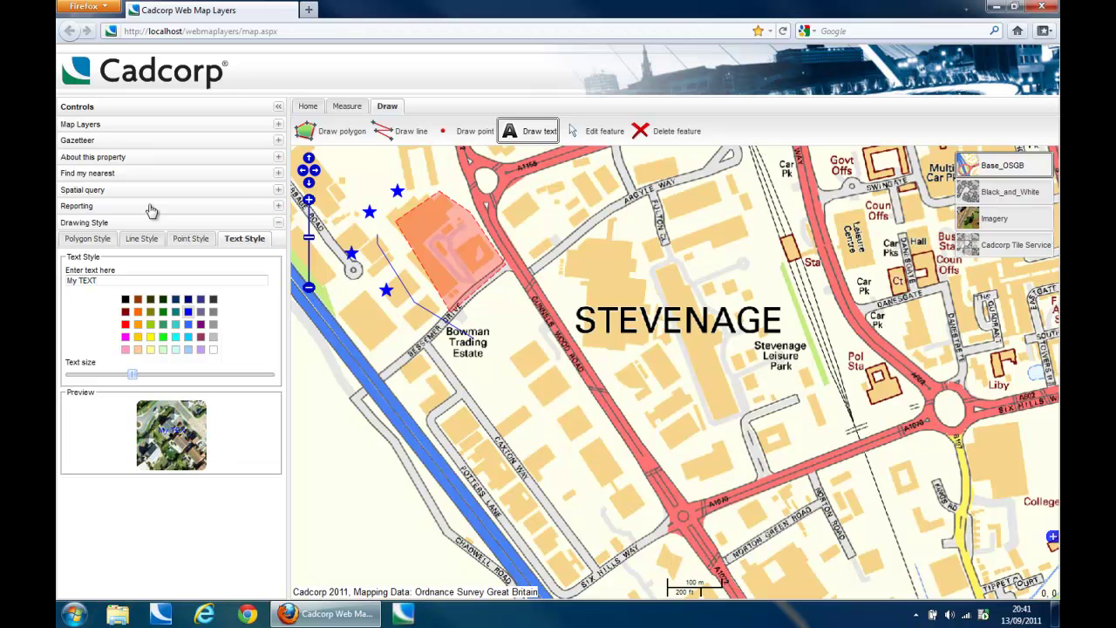
pyautogui.click(430, 211)
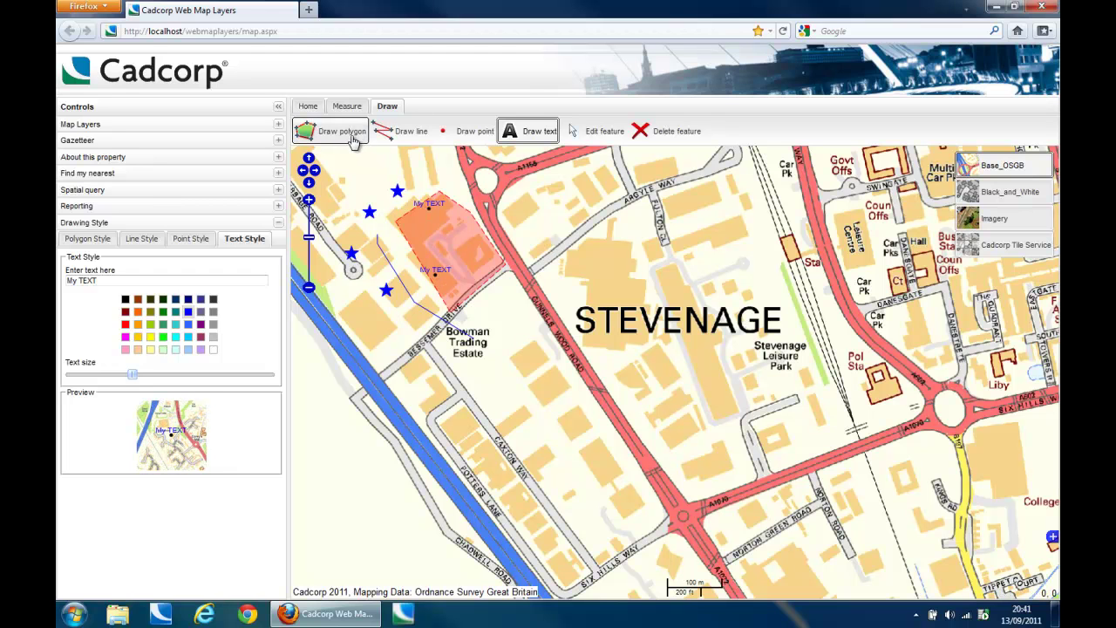
# Step: Set the polygon style to yellow fill, higher opacity, and a thicker solid border
pyautogui.click(322, 133)
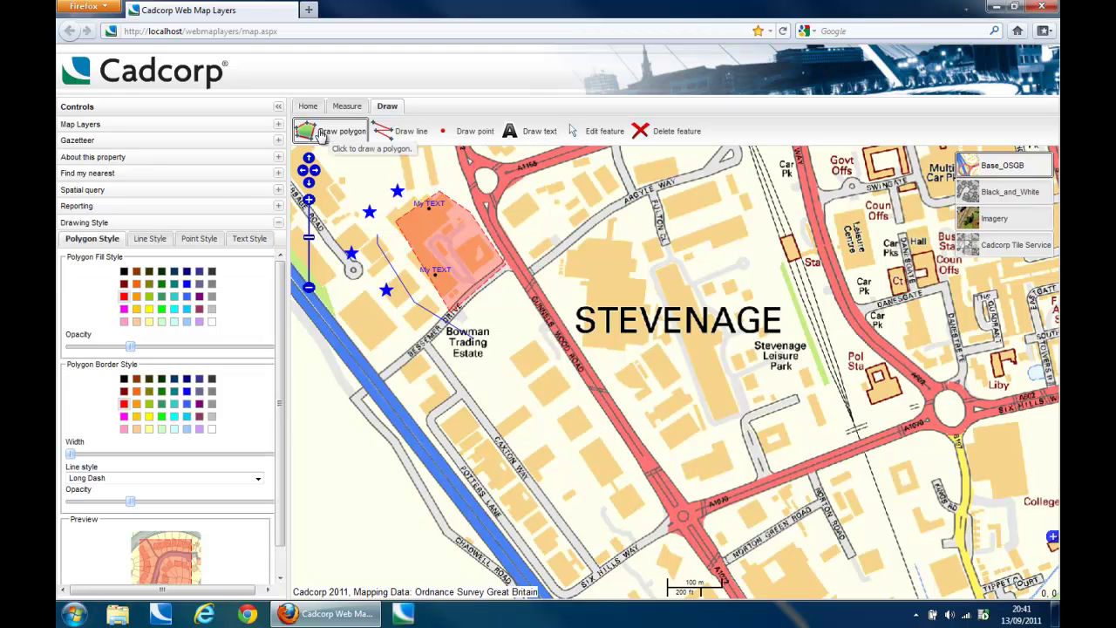
pyautogui.click(150, 310)
pyautogui.moveTo(131, 347); pyautogui.dragTo(240, 349)
pyautogui.moveTo(70, 453); pyautogui.dragTo(166, 454)
pyautogui.click(259, 479)
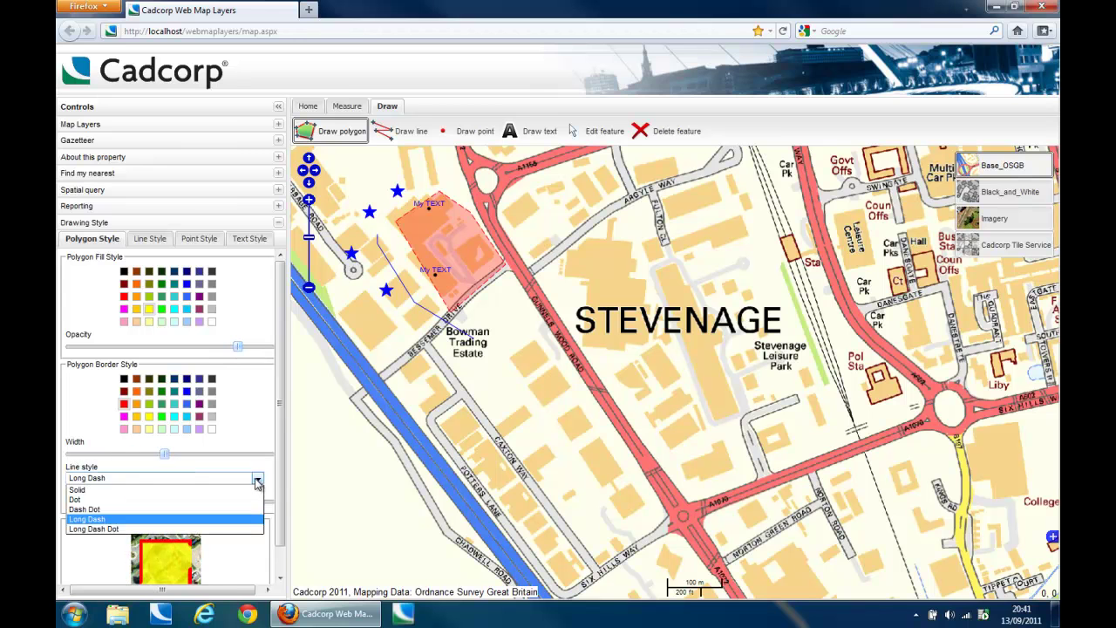
pyautogui.click(232, 490)
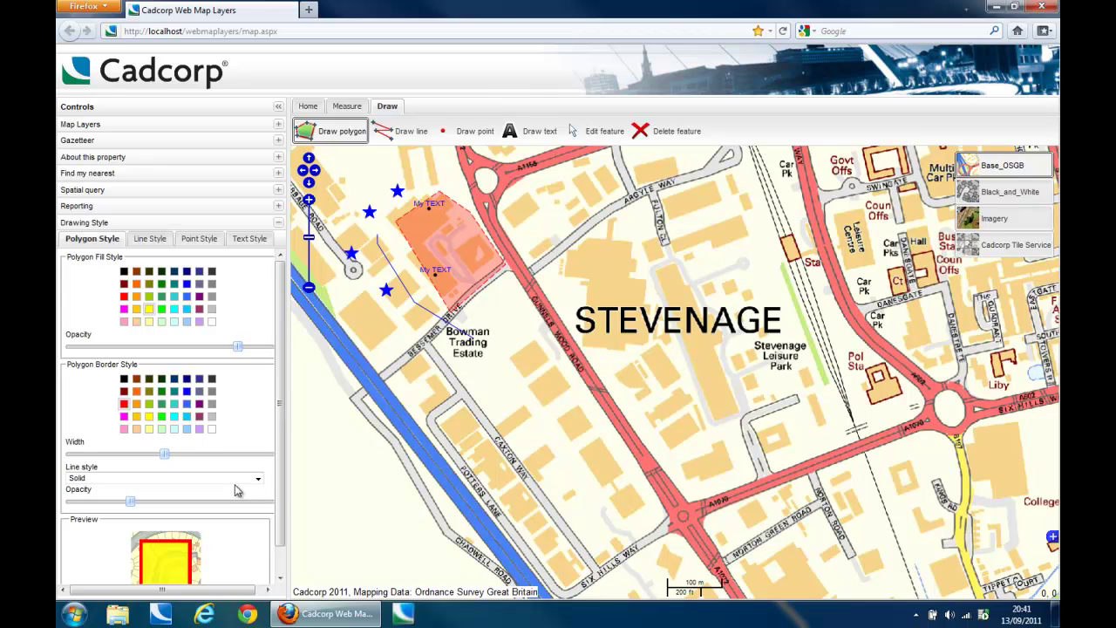
# Step: Draw a five-cornered yellow polygon below Bowman Trading Estate
pyautogui.click(482, 366)
pyautogui.click(484, 403)
pyautogui.click(534, 427)
pyautogui.click(573, 390)
pyautogui.click(532, 331)
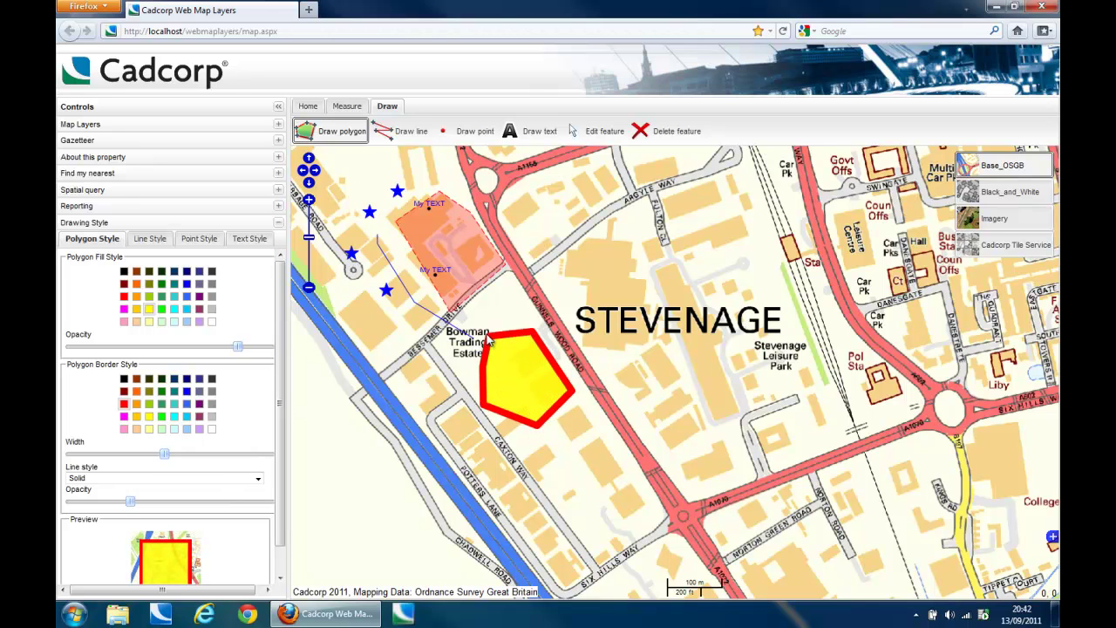
pyautogui.doubleClick(487, 339)
# Step: Draw a cyan polygon over the STEVENAGE label
pyautogui.click(175, 309)
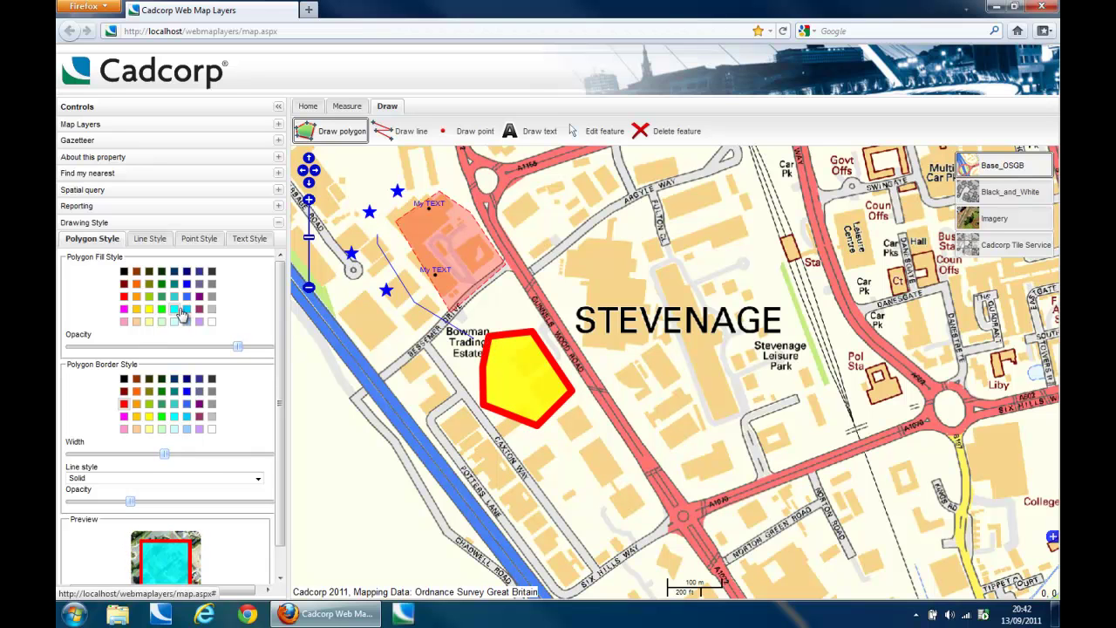
pyautogui.click(636, 345)
pyautogui.click(696, 336)
pyautogui.click(676, 264)
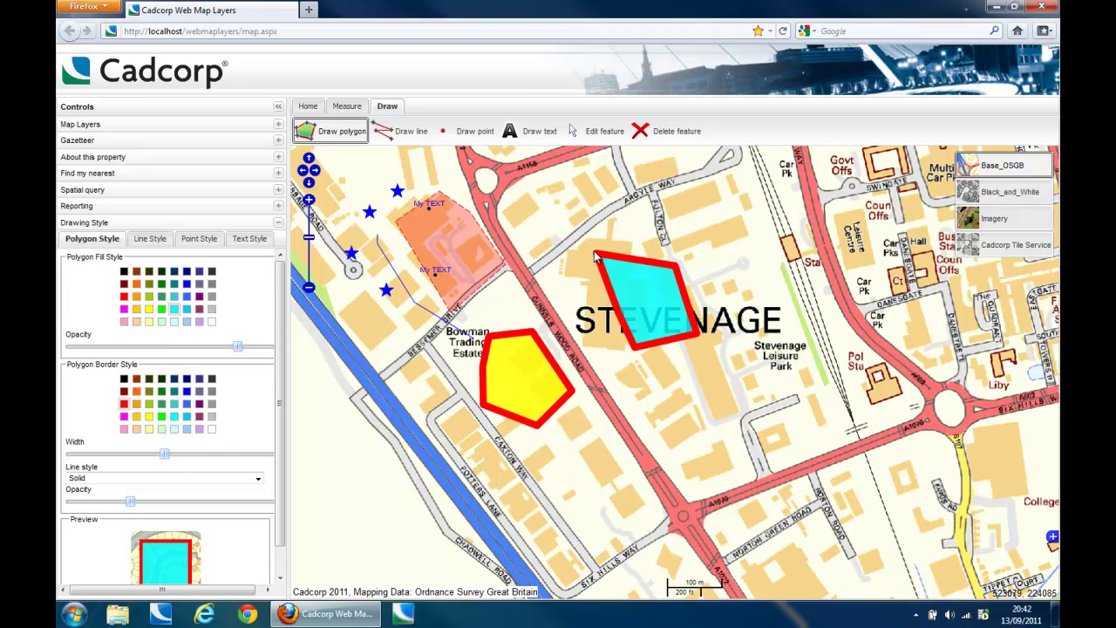
pyautogui.doubleClick(596, 255)
# Step: Reshape the cyan polygon by pulling its top edge up into a new corner
pyautogui.click(580, 130)
pyautogui.click(636, 282)
pyautogui.moveTo(636, 258); pyautogui.dragTo(638, 217)
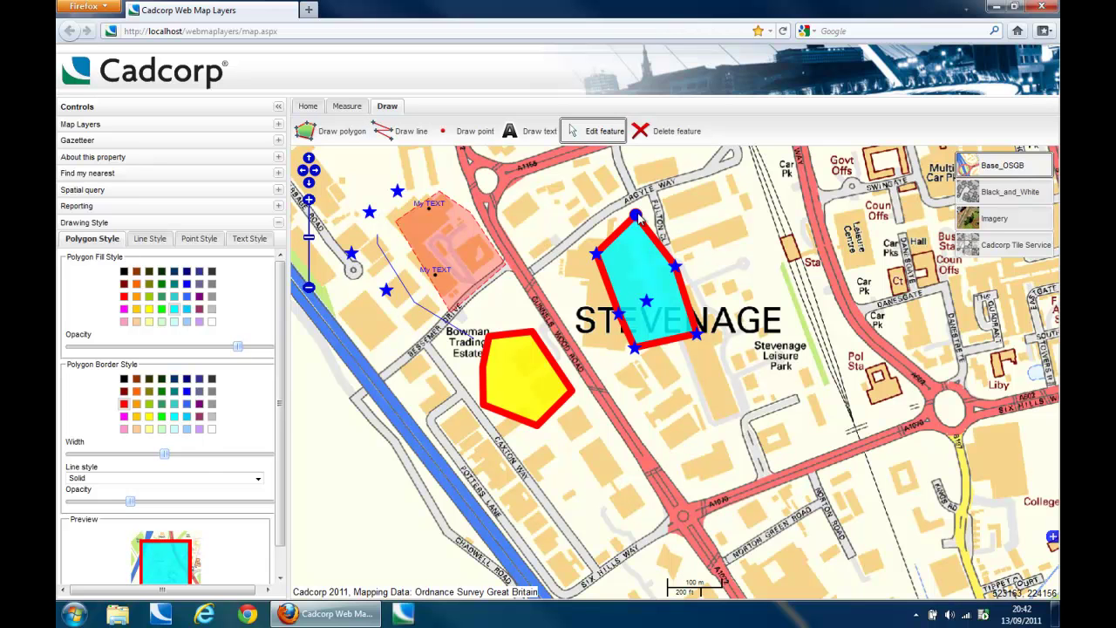
# Step: Erase both drawn polygons, the blue line and one of the four stars
pyautogui.click(654, 133)
pyautogui.click(649, 289)
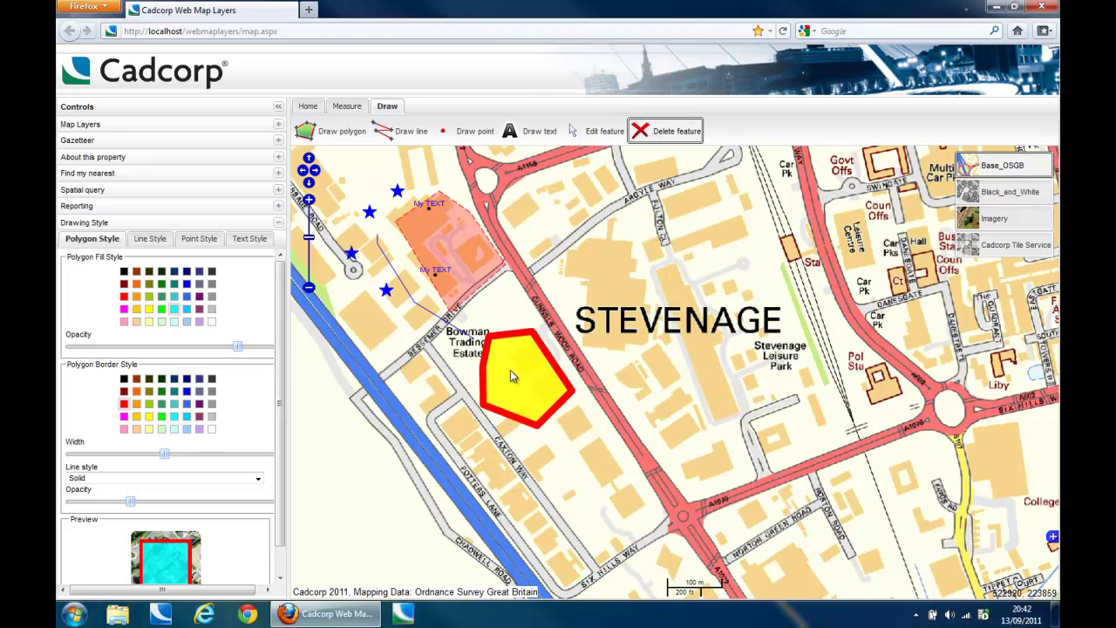
pyautogui.click(510, 370)
pyautogui.click(453, 331)
pyautogui.click(390, 294)
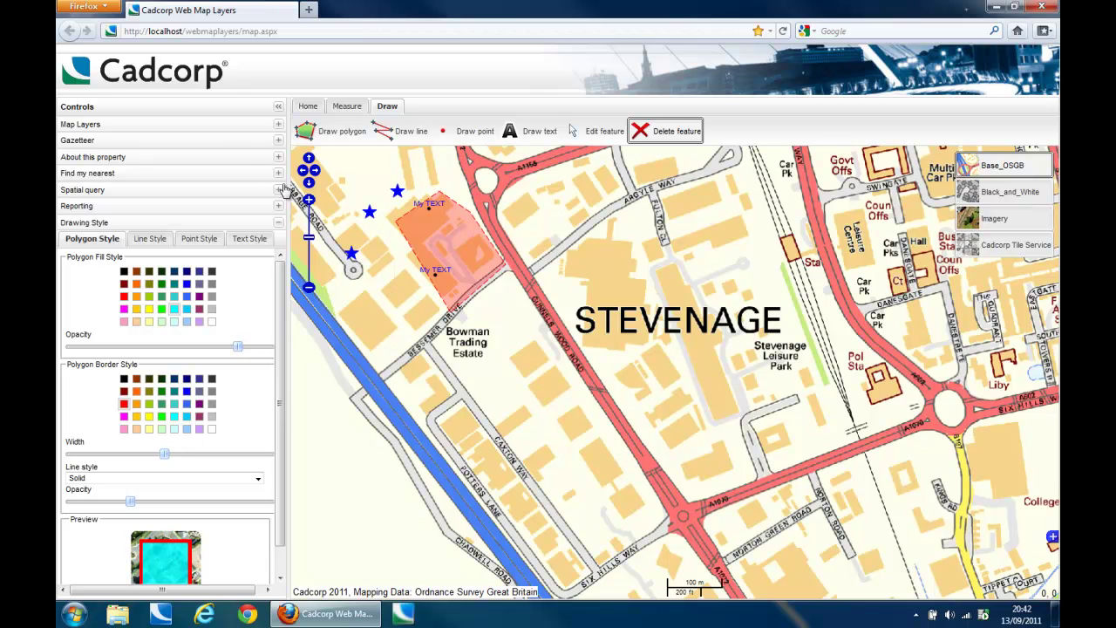
pyautogui.click(311, 108)
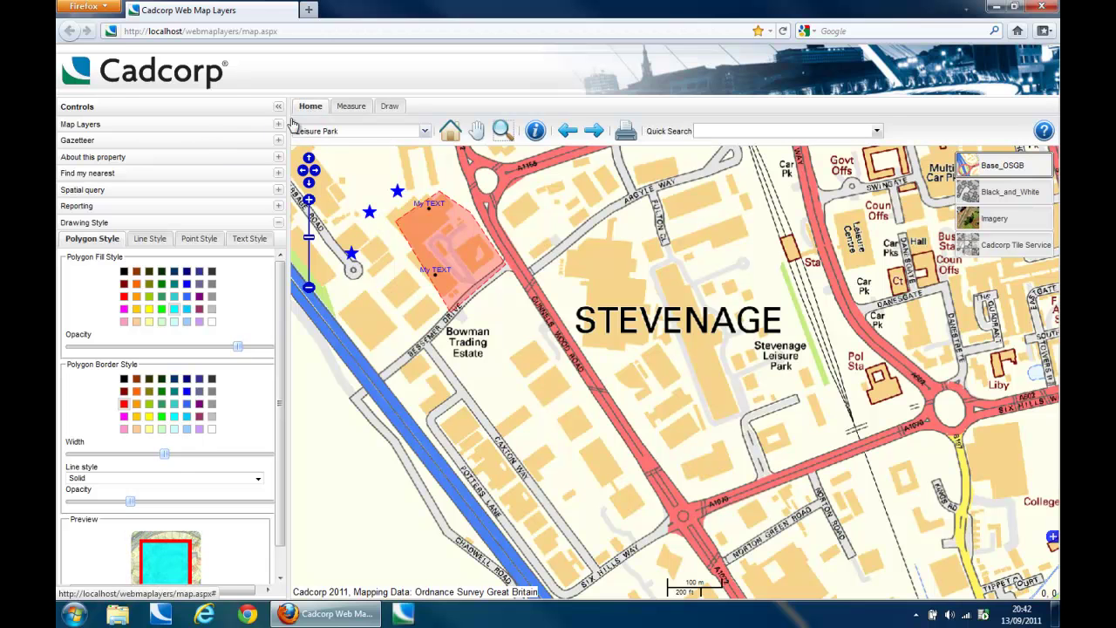
pyautogui.click(212, 145)
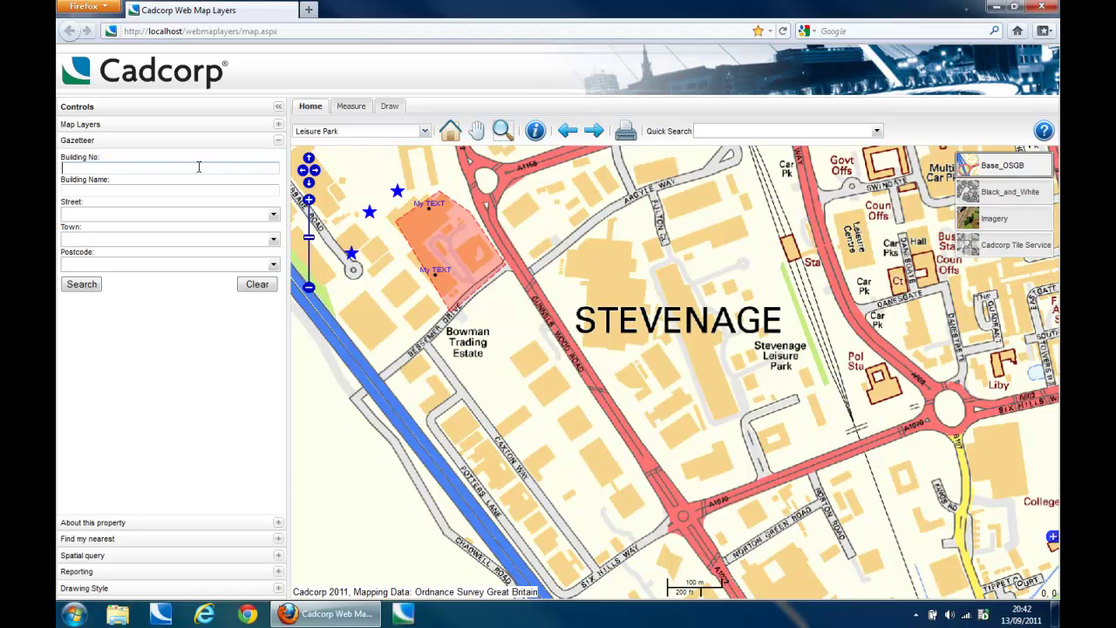
pyautogui.click(199, 214)
pyautogui.write('Main')
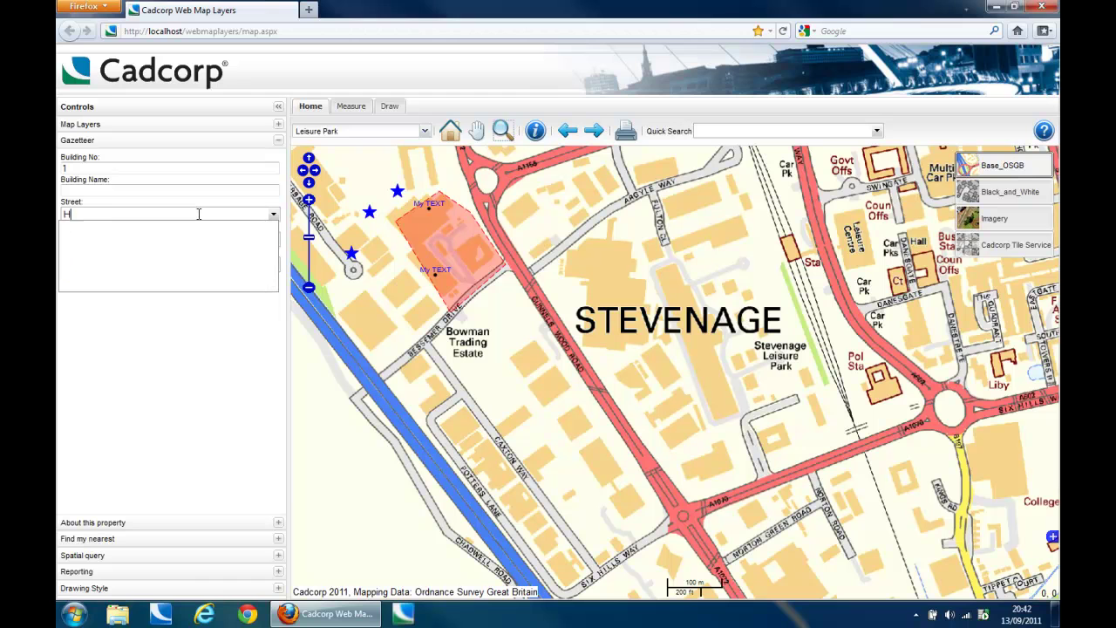
pyautogui.write('igh Street')
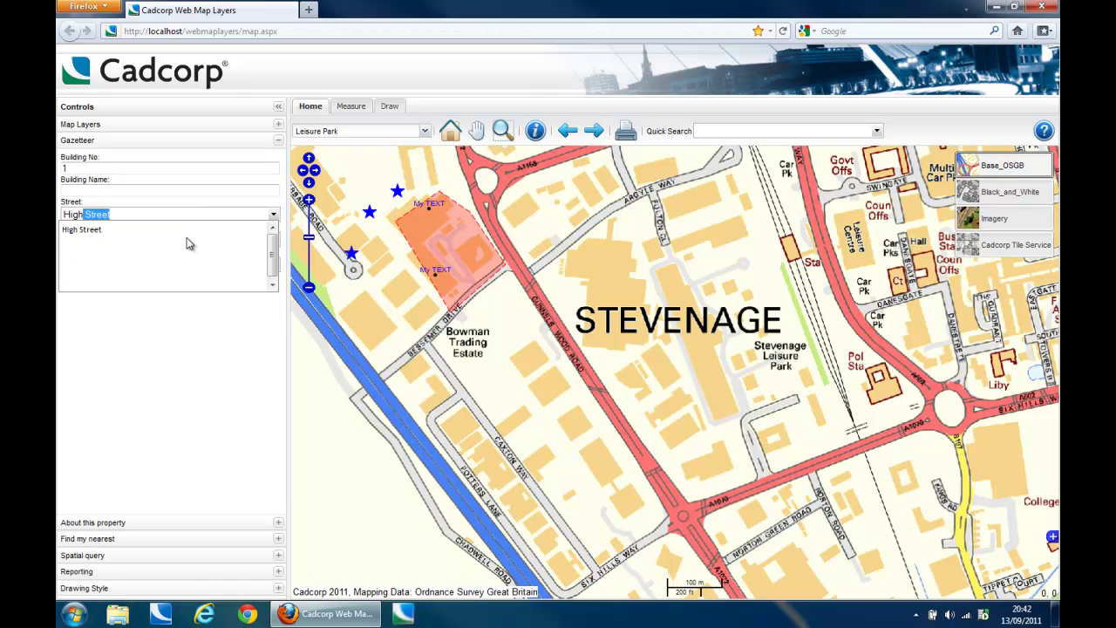
pyautogui.click(186, 236)
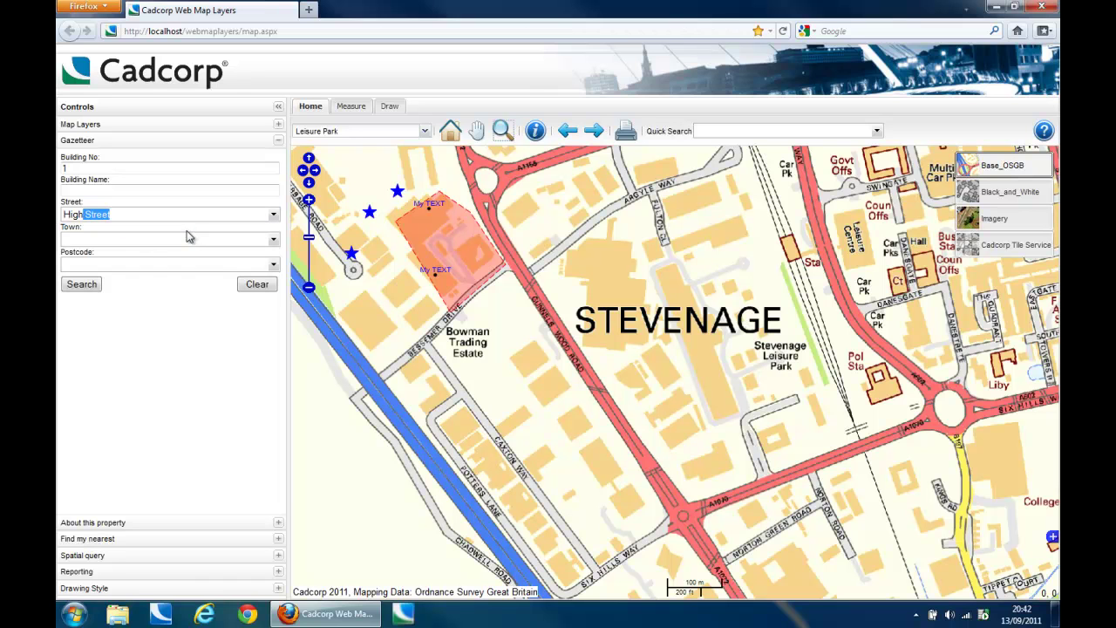
pyautogui.click(83, 285)
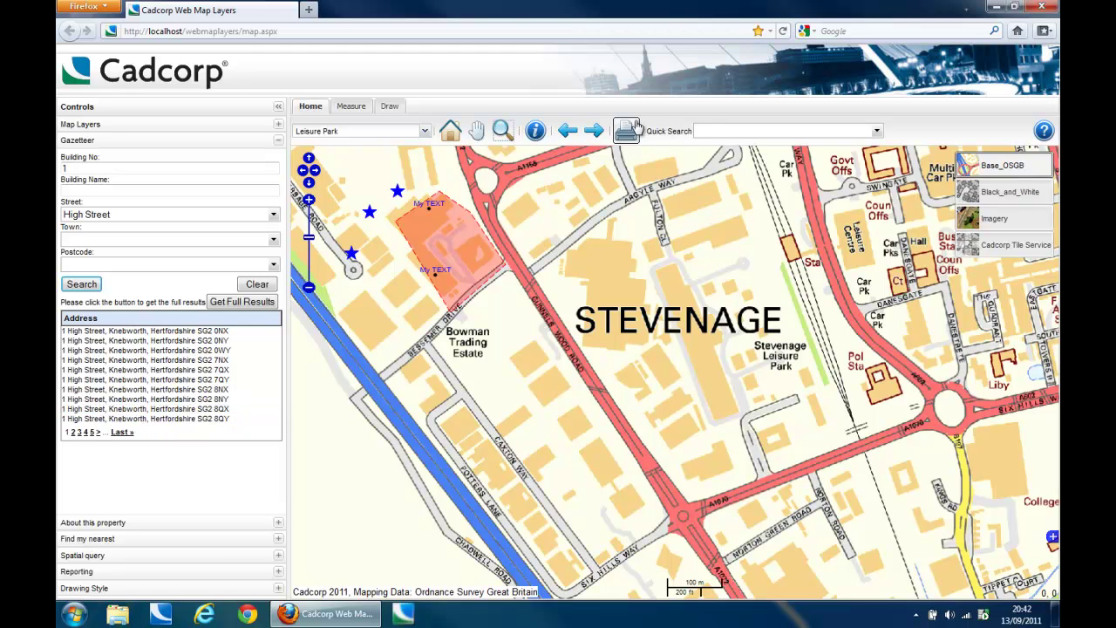
# Step: Quick-search 'Stat' and go to the first Station Road address suggested
pyautogui.click(712, 130)
pyautogui.write('Stat')
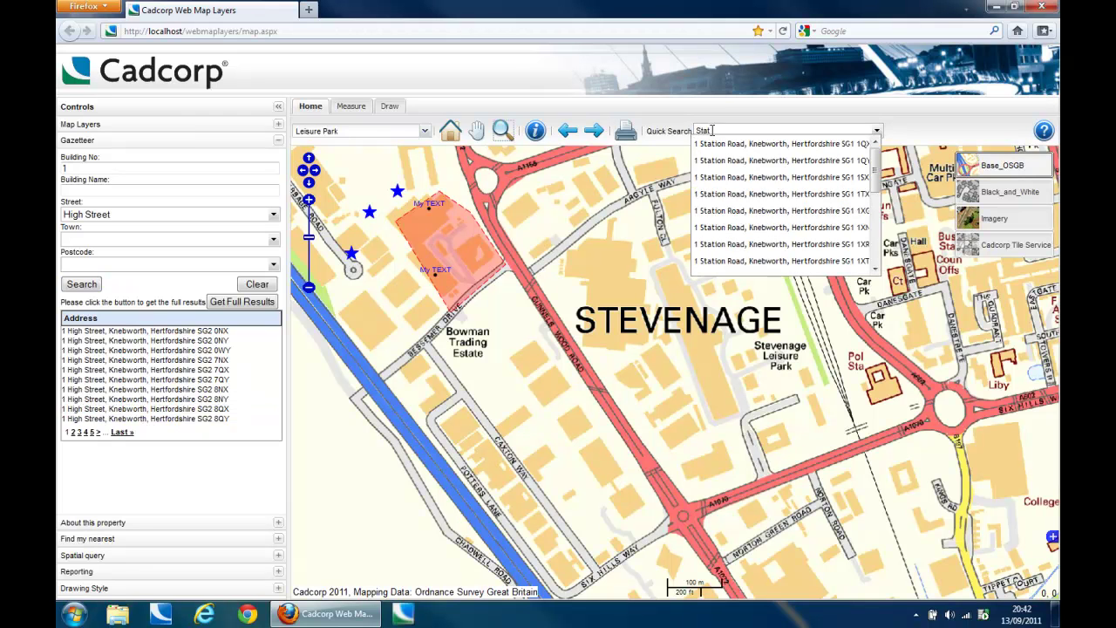
pyautogui.click(726, 143)
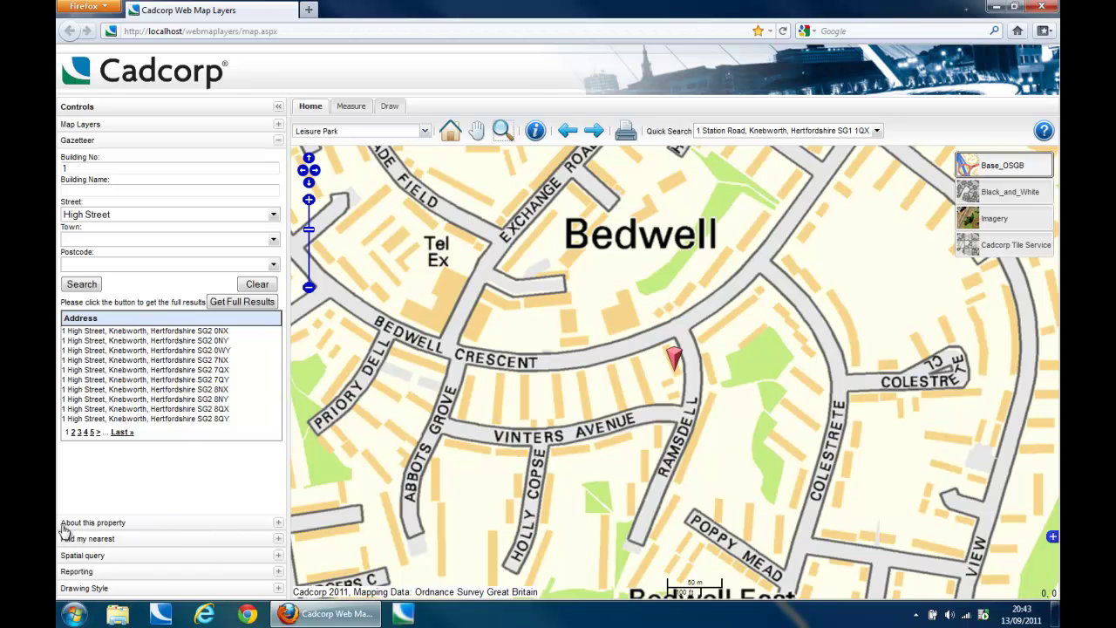
# Step: Read the property's listed-building, planning, tree preservation and Bedwell ward details, then expand Find my nearest
pyautogui.click(280, 524)
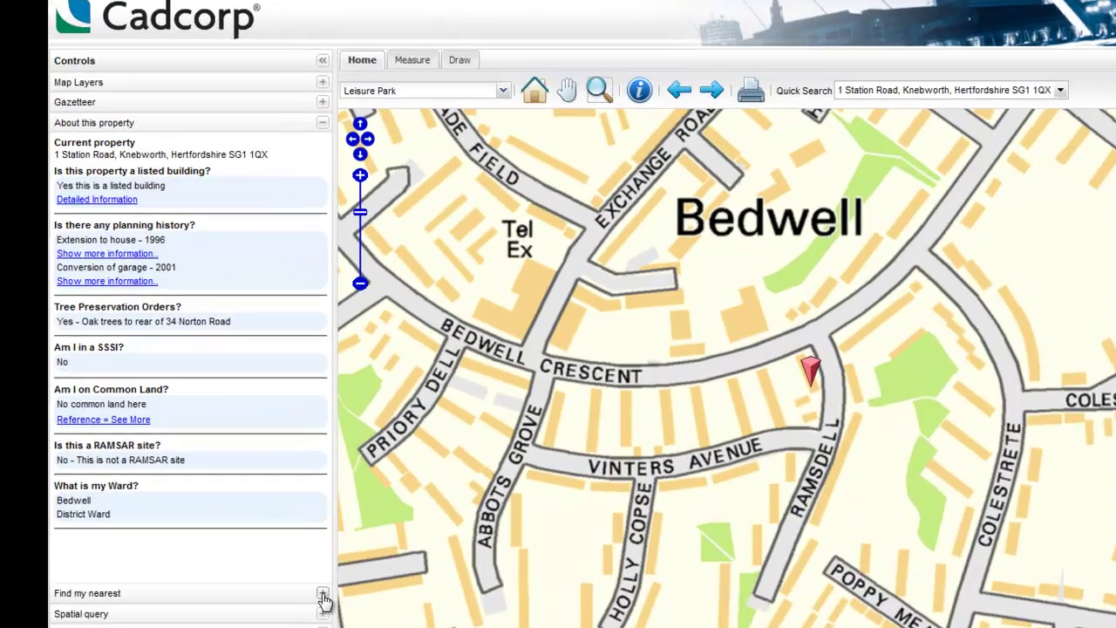
pyautogui.click(283, 544)
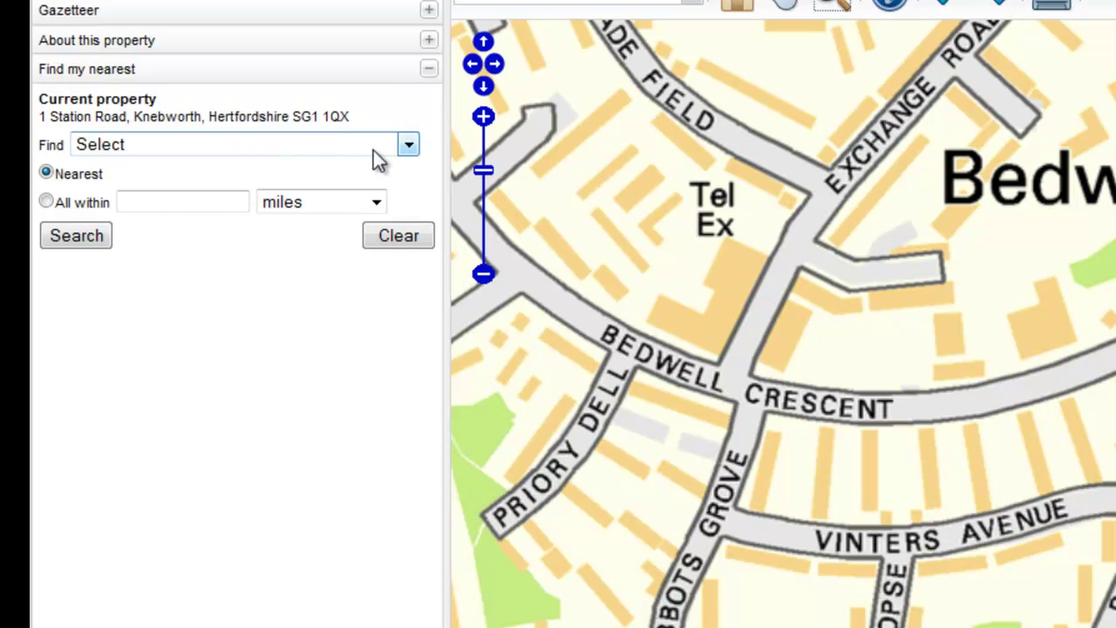
# Step: Search for all schools within 1 mile of the property
pyautogui.click(401, 145)
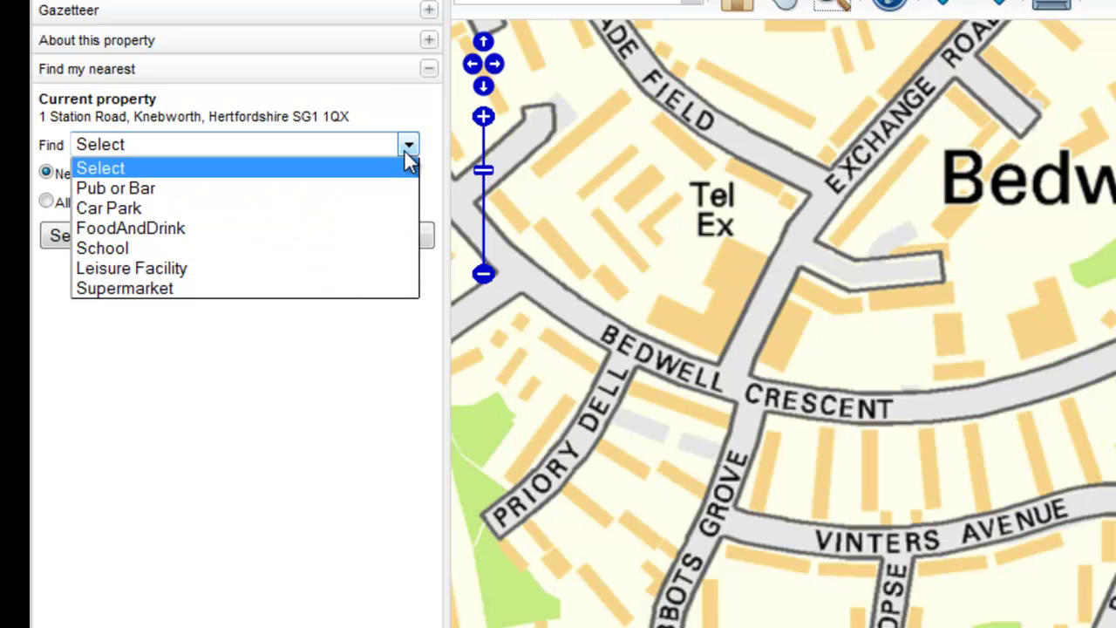
pyautogui.click(355, 247)
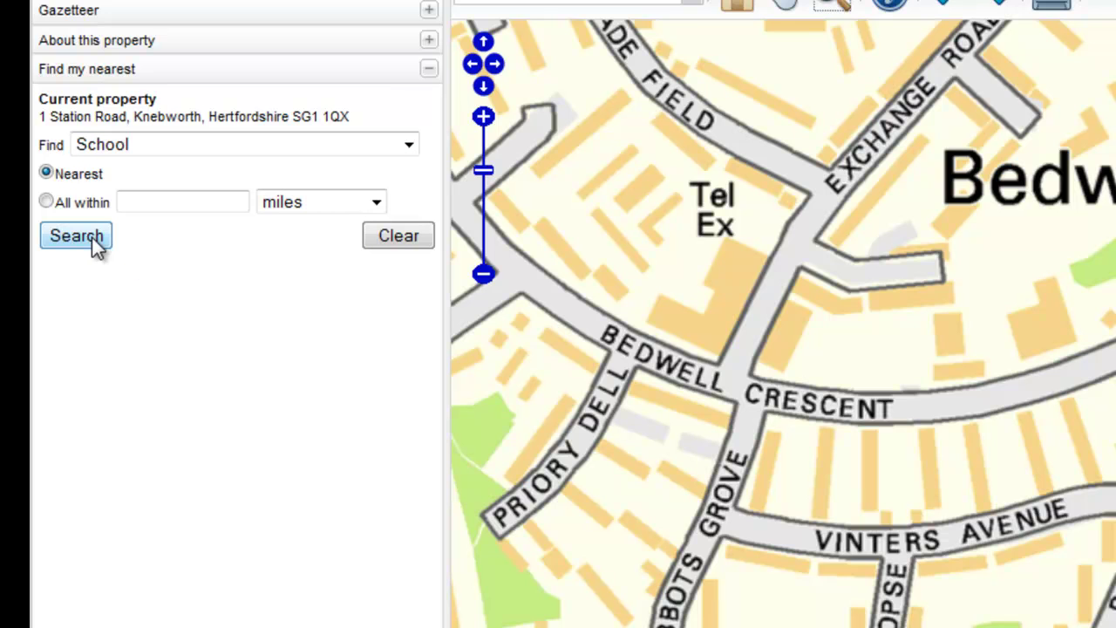
pyautogui.click(48, 203)
pyautogui.click(142, 203)
pyautogui.write('1')
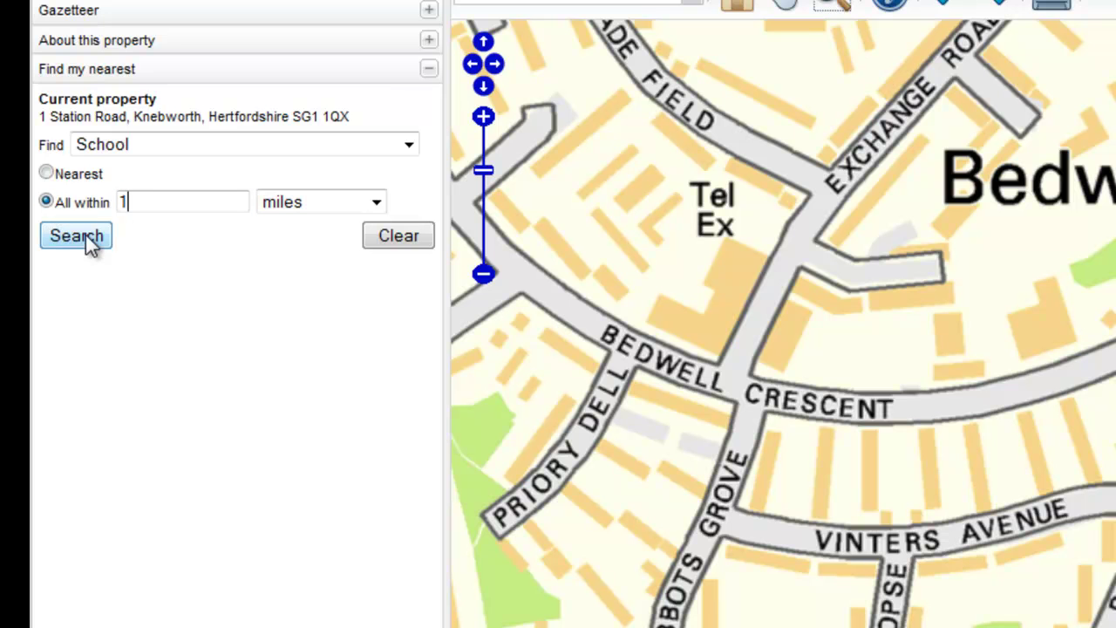
pyautogui.click(77, 236)
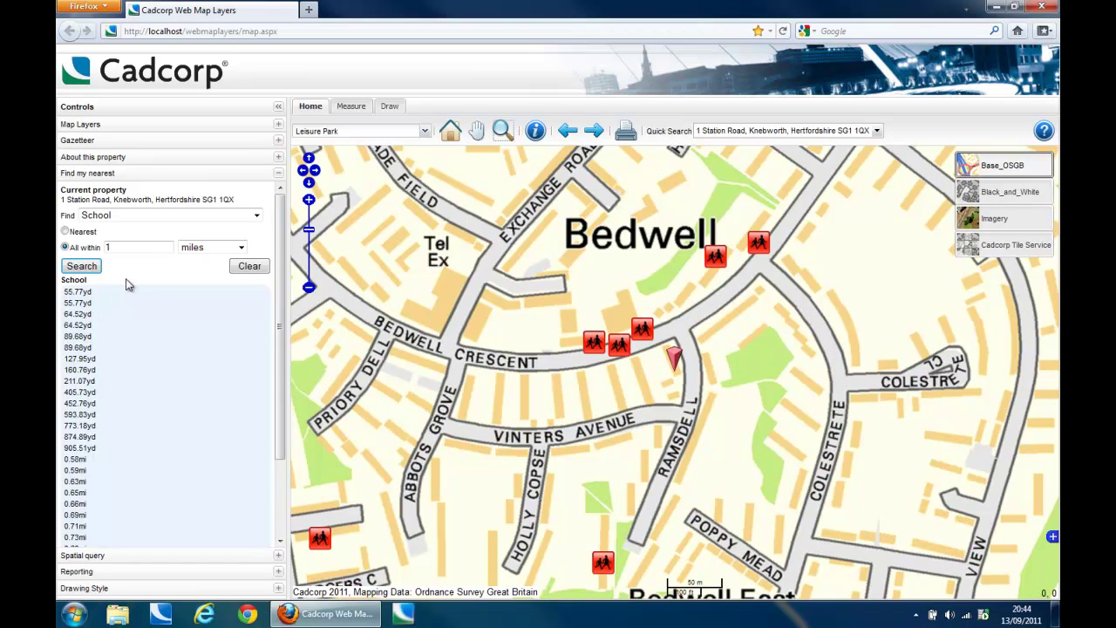
# Step: Inspect the schools at 160.76yd and 55.77yd with the Info tool, then clear the results
pyautogui.click(535, 131)
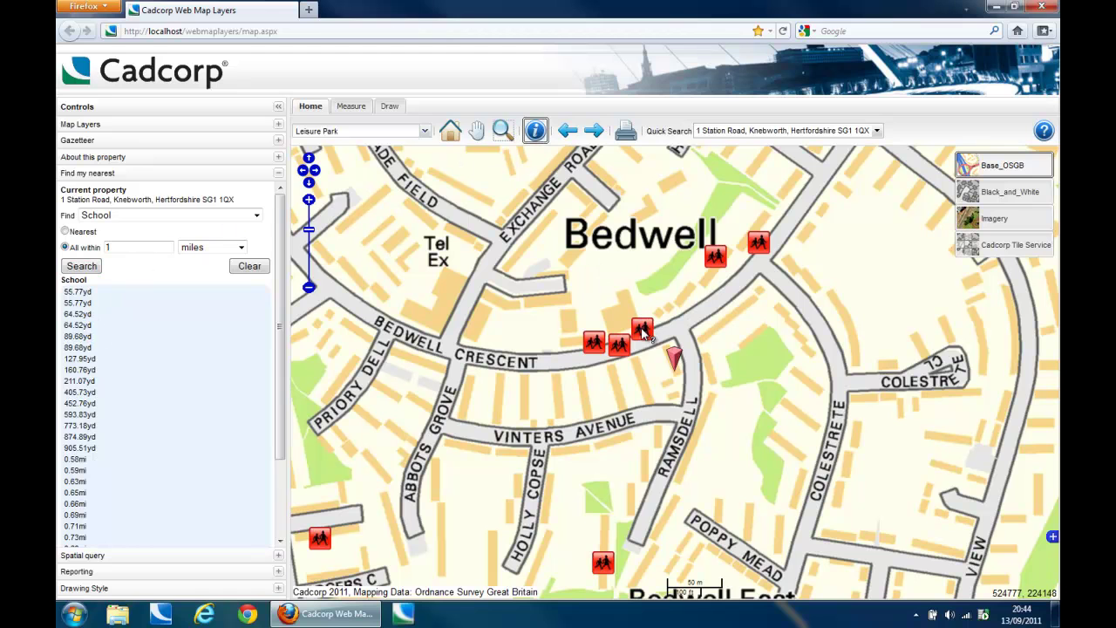
pyautogui.click(643, 331)
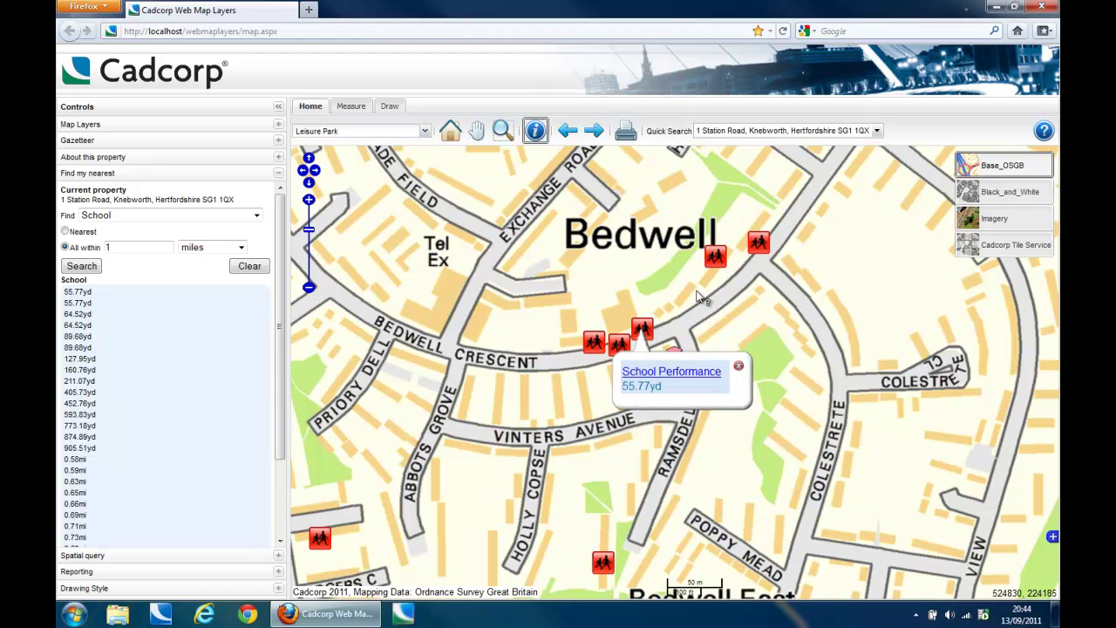
pyautogui.click(760, 245)
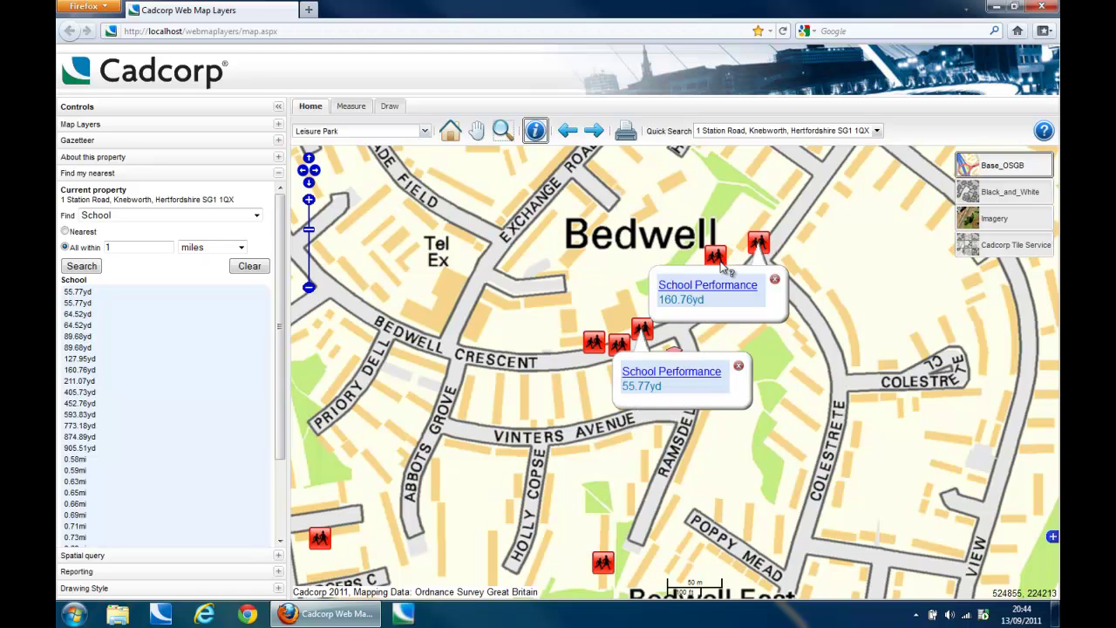
pyautogui.click(775, 281)
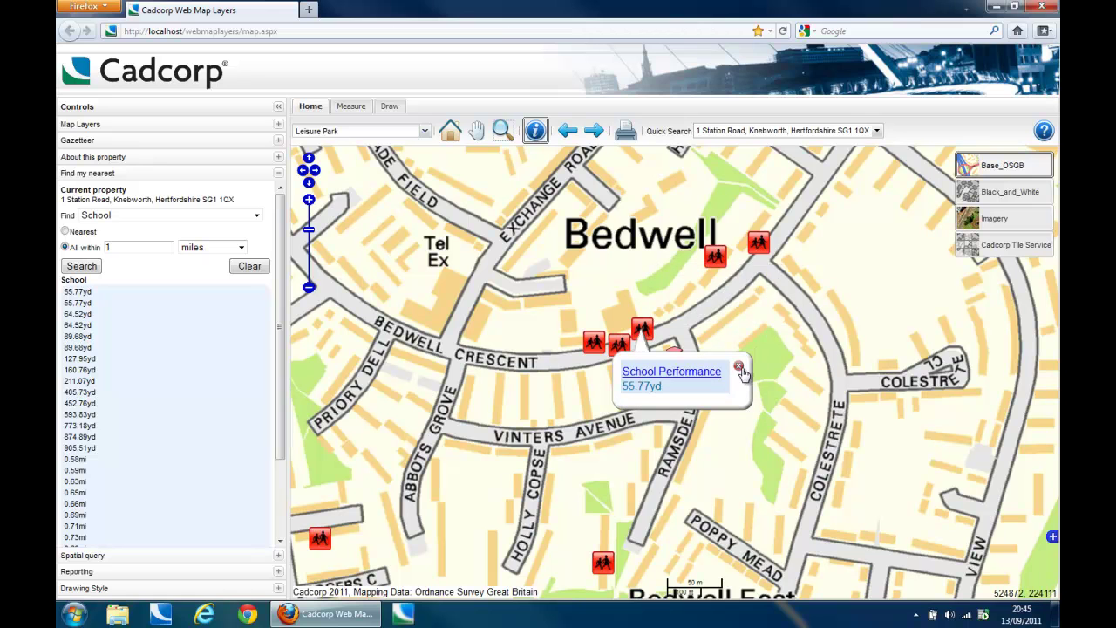
pyautogui.click(738, 366)
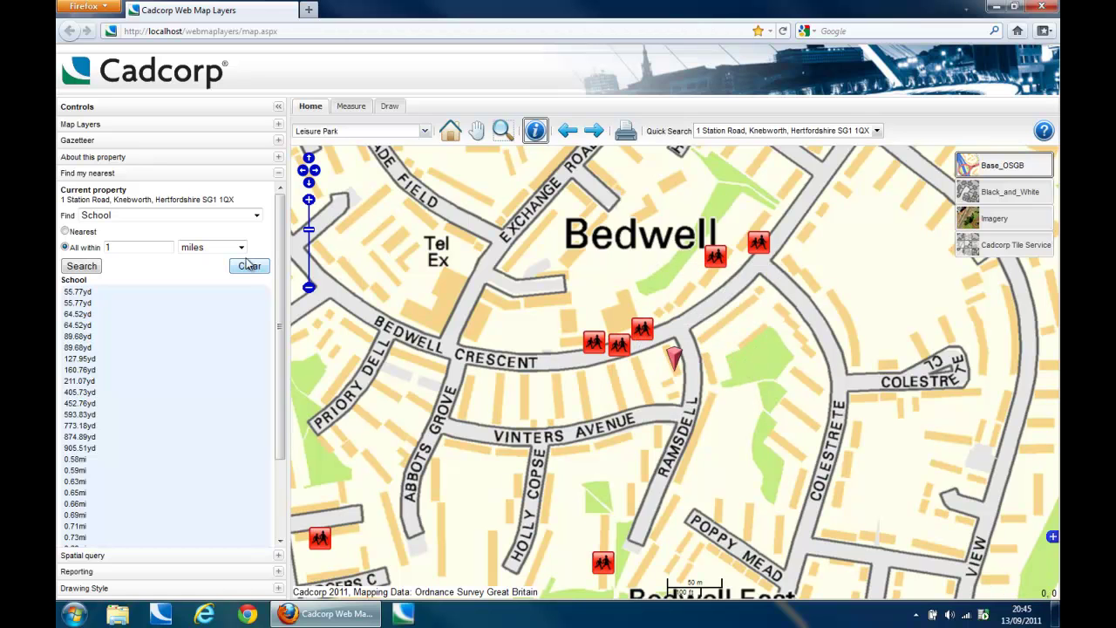
pyautogui.click(256, 268)
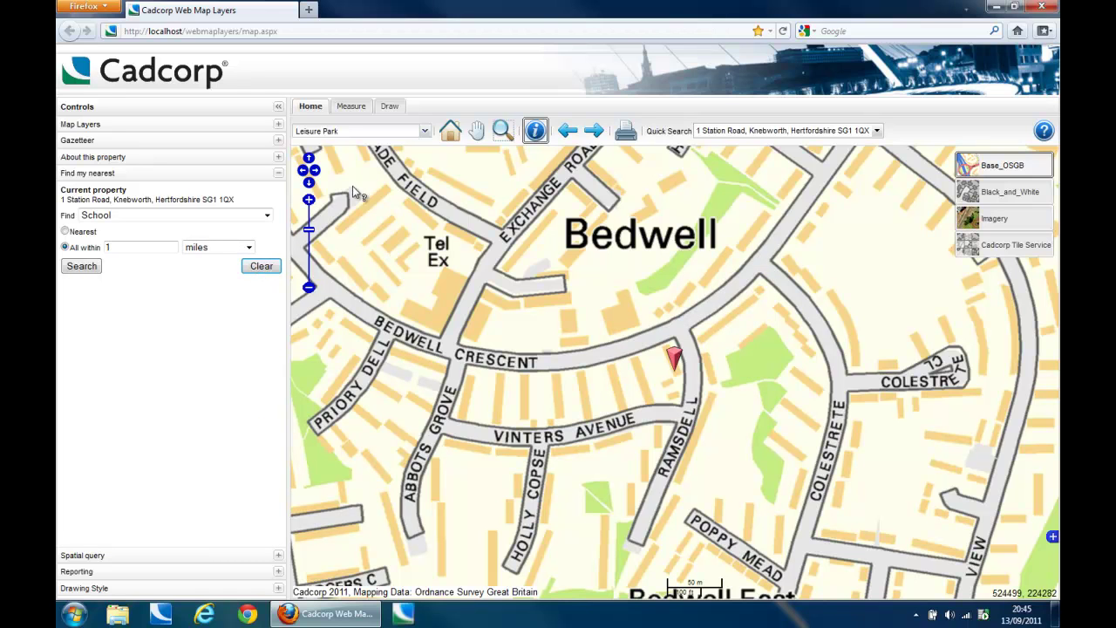
# Step: Jump the map to Stevenage from the places list and expand the Spatial query panel
pyautogui.click(425, 133)
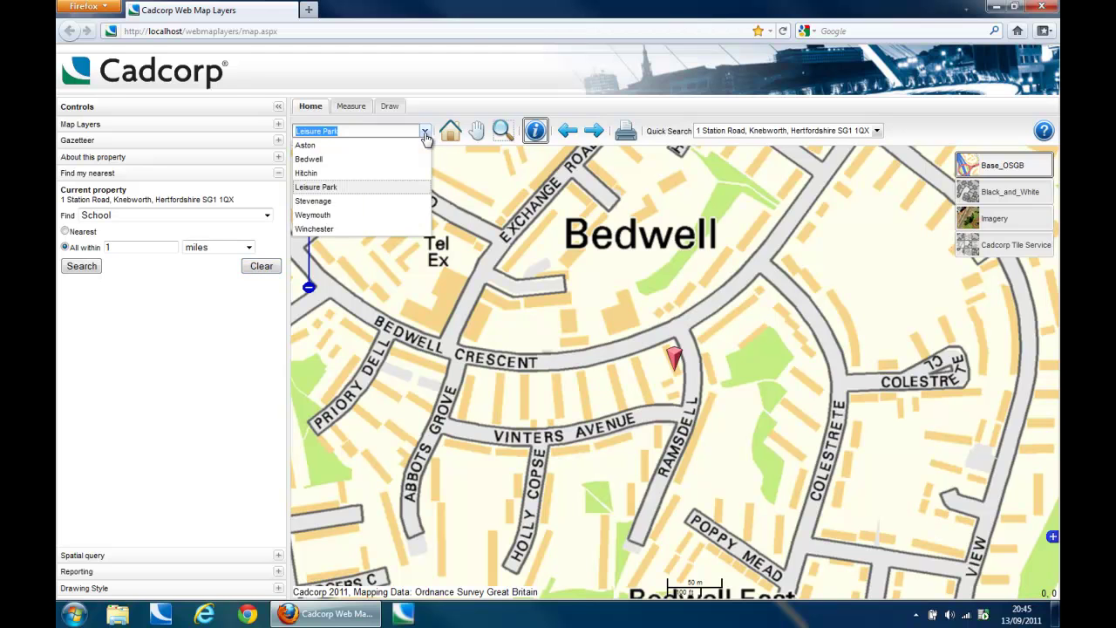
pyautogui.click(399, 203)
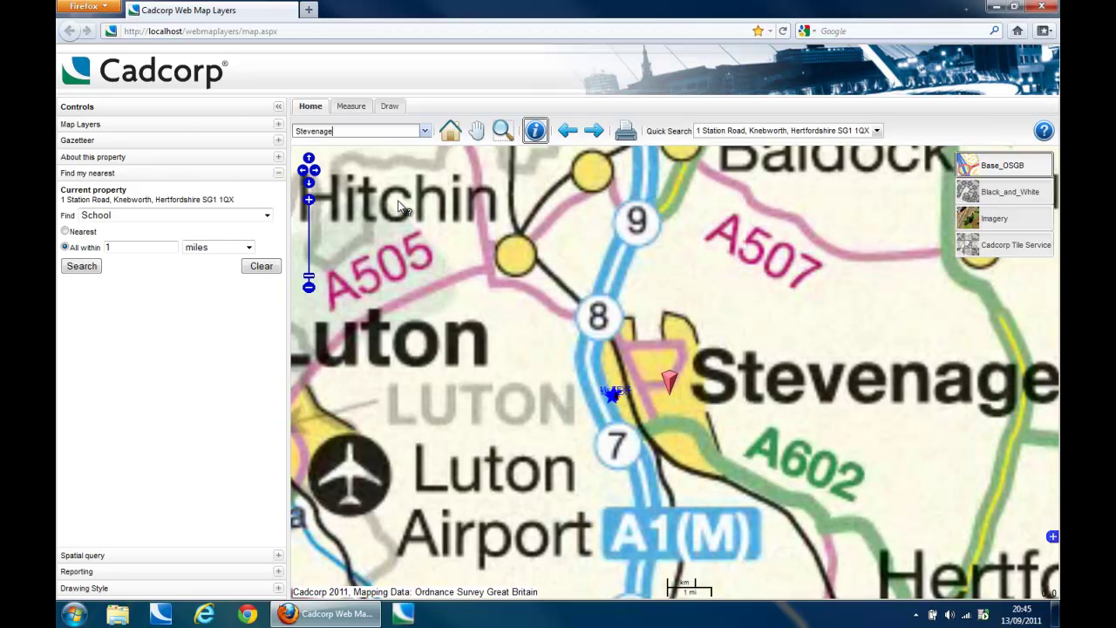
pyautogui.click(278, 556)
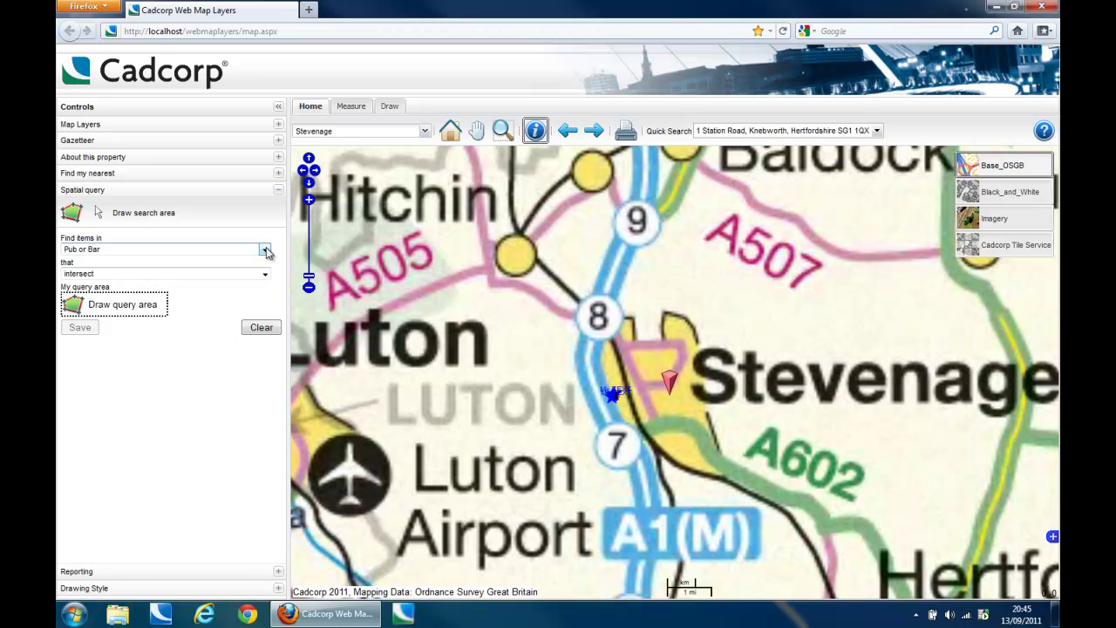
# Step: Query Supermarket features inside a five-corner polygon drawn around Stevenage
pyautogui.click(265, 251)
pyautogui.click(246, 310)
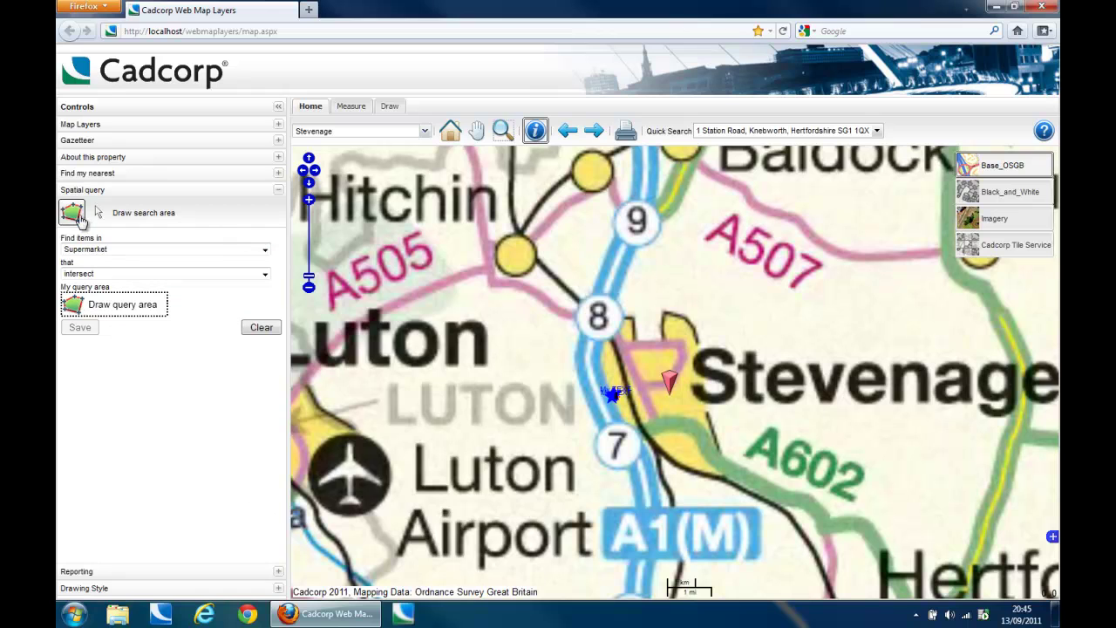
pyautogui.click(85, 310)
pyautogui.click(615, 316)
pyautogui.click(590, 359)
pyautogui.click(635, 441)
pyautogui.click(735, 481)
pyautogui.click(730, 415)
pyautogui.doubleClick(688, 308)
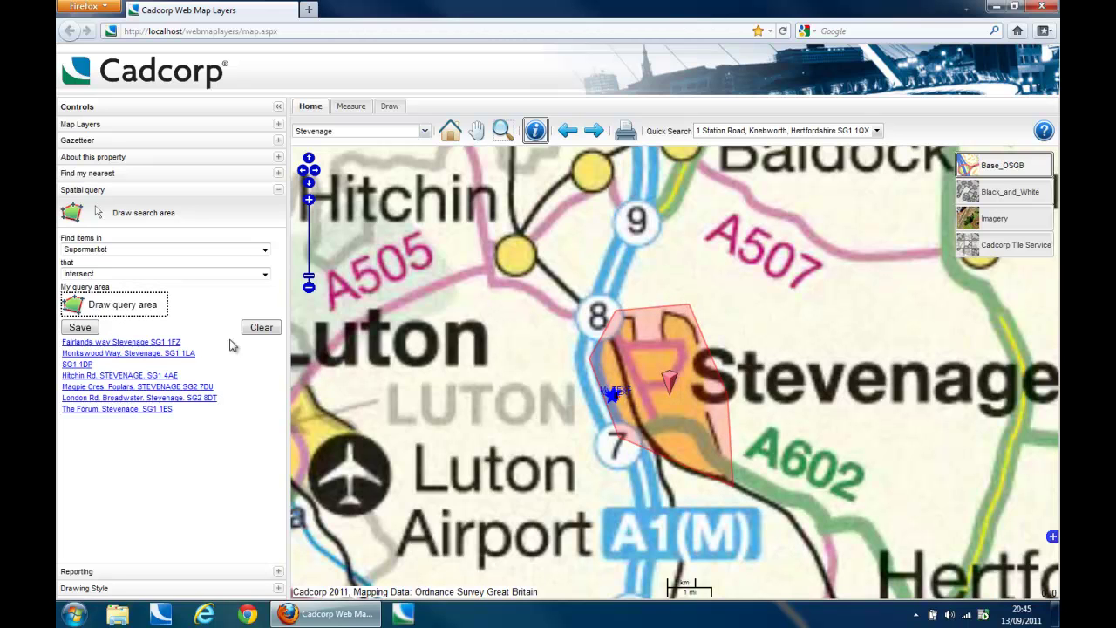
# Step: Show the first, second and fourth supermarket results on the map
pyautogui.click(100, 343)
pyautogui.click(104, 354)
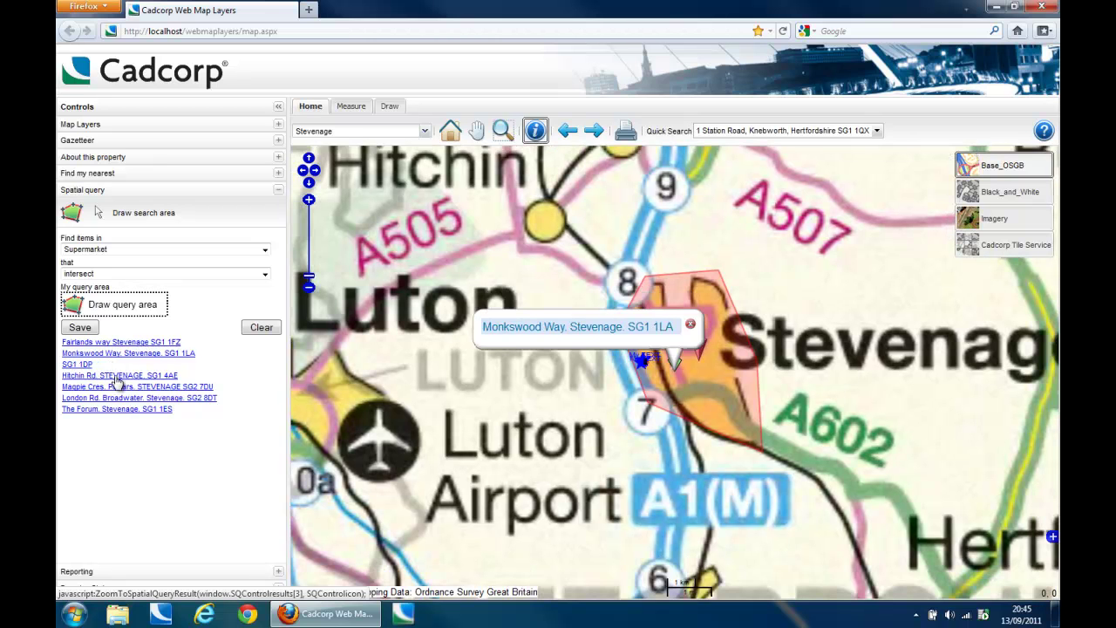
pyautogui.click(112, 375)
# Step: Save the results as ExportedSQResults.csv, review them in Excel, then close Excel
pyautogui.click(80, 328)
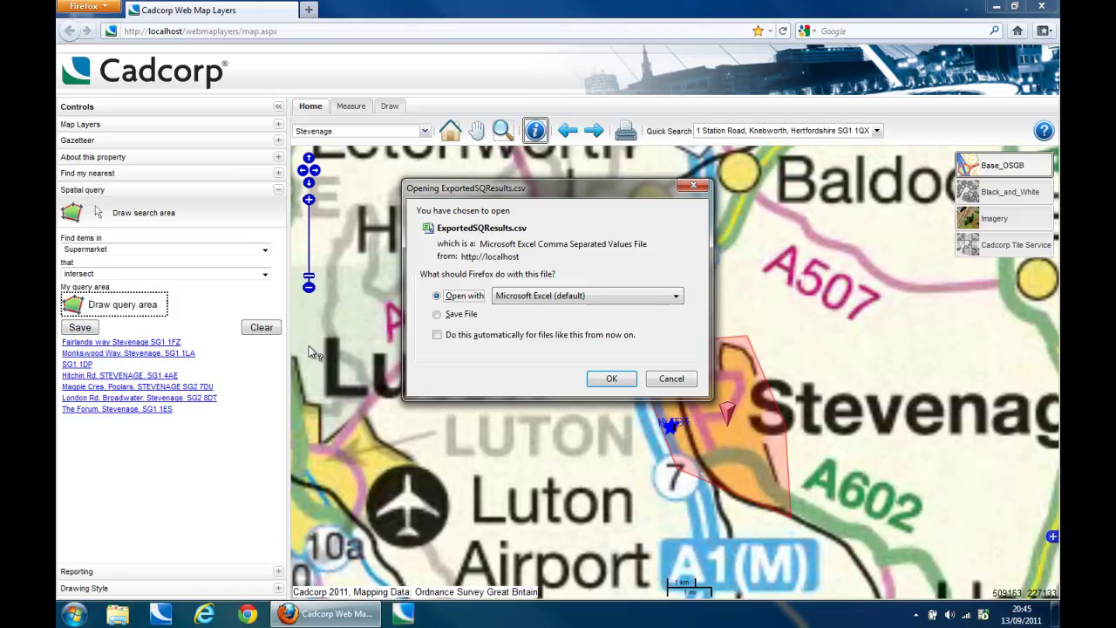
pyautogui.click(609, 381)
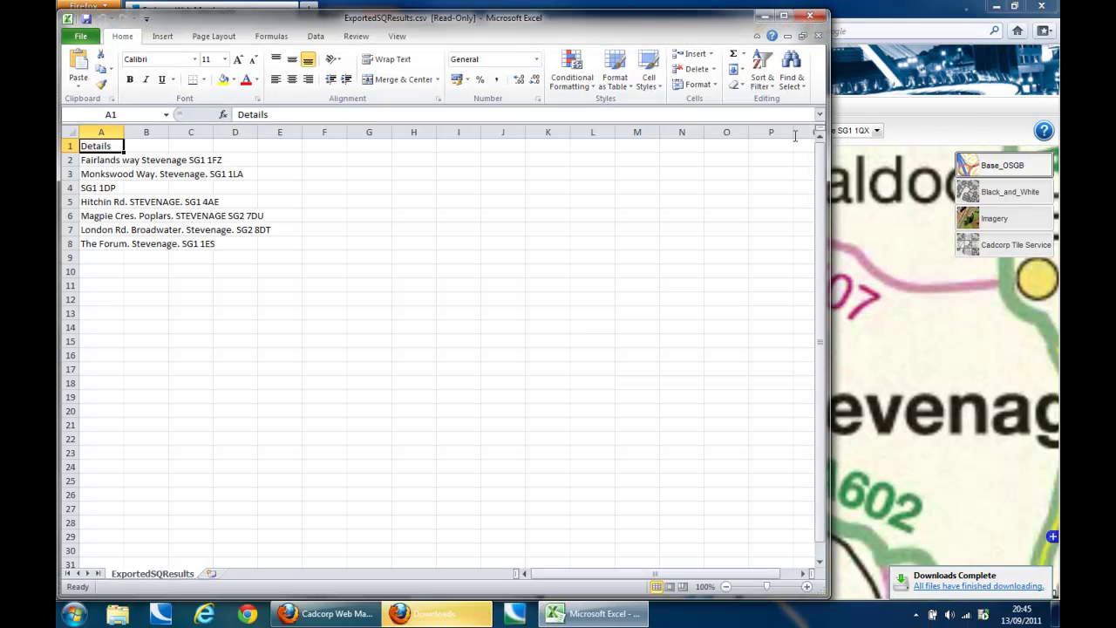
pyautogui.click(806, 17)
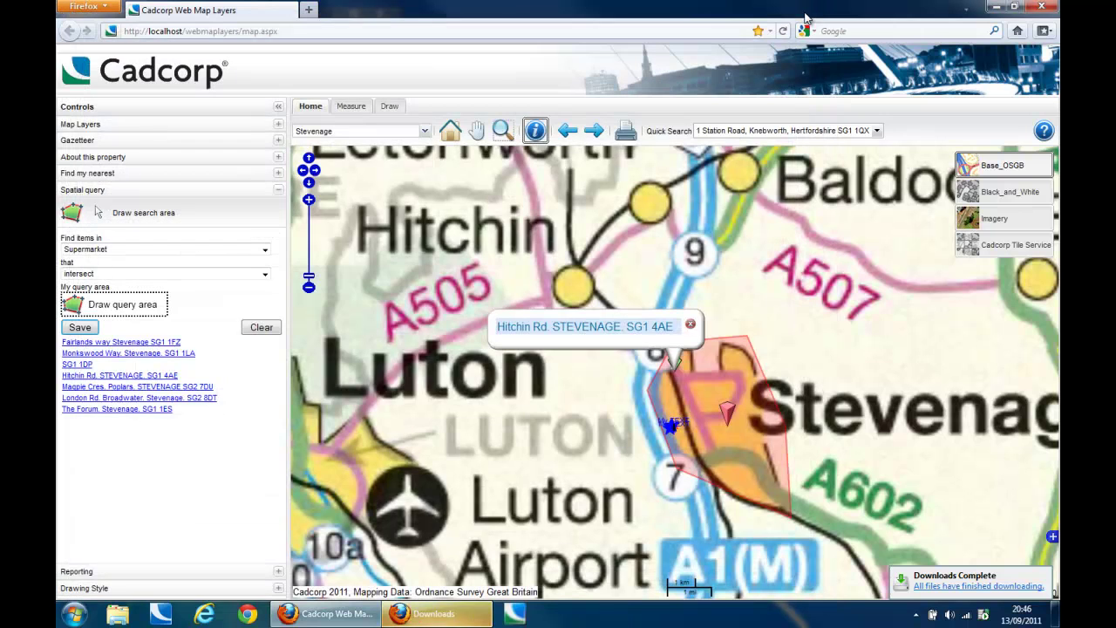
# Step: Clear the query, then in Reporting choose Dog Fouling and describe it as 'Dog Fouling Here!'
pyautogui.click(260, 328)
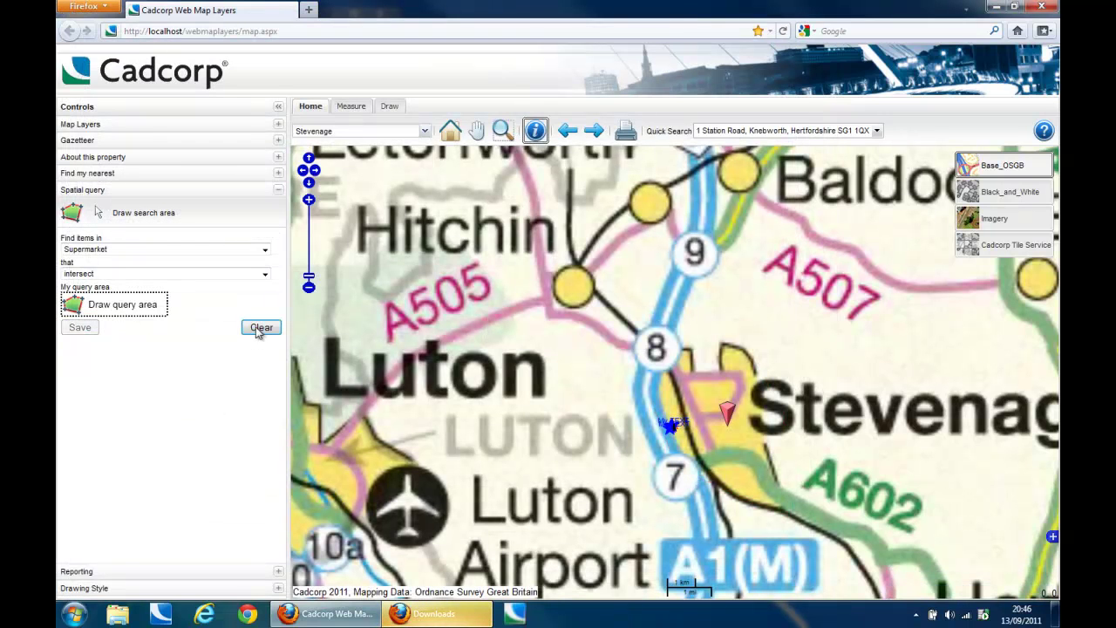
pyautogui.click(273, 574)
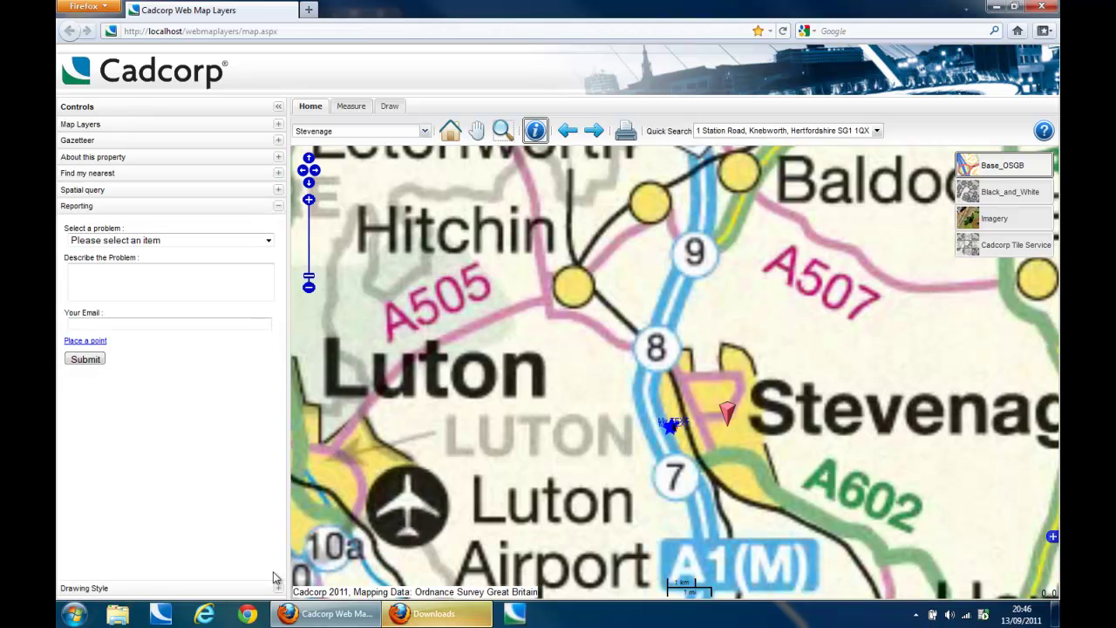
pyautogui.click(264, 242)
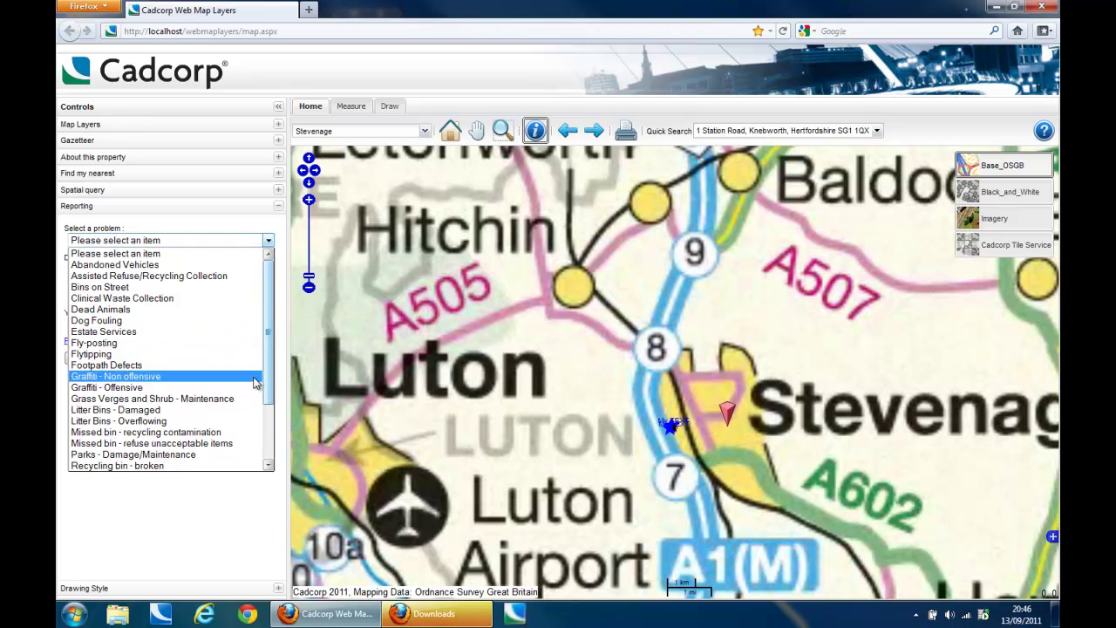
pyautogui.click(237, 321)
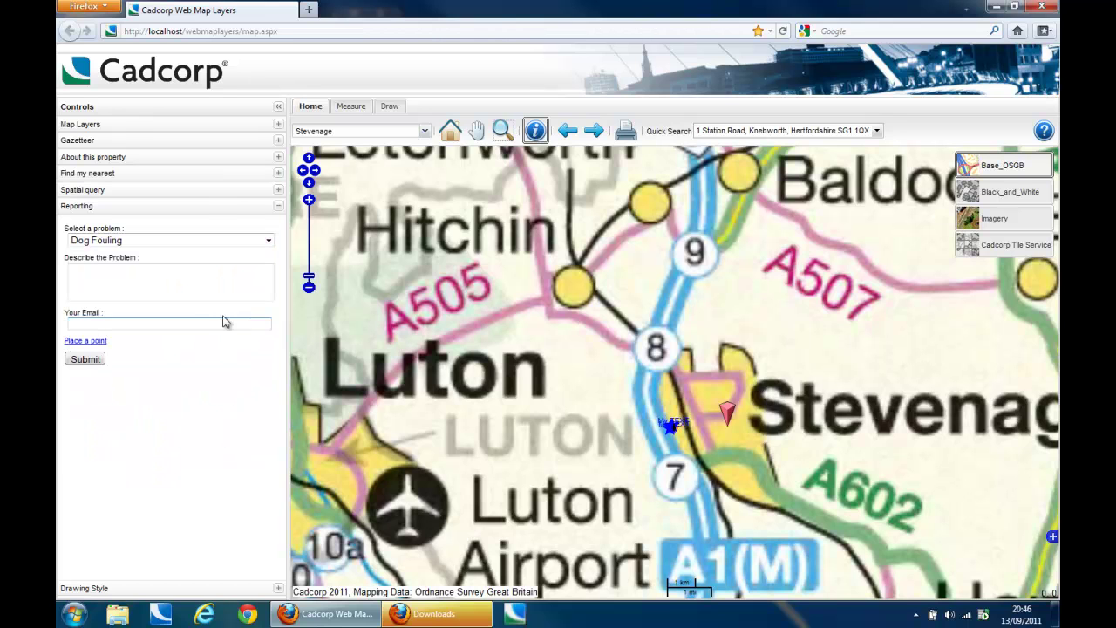
pyautogui.click(161, 282)
pyautogui.write('Dog Fouling Here!')
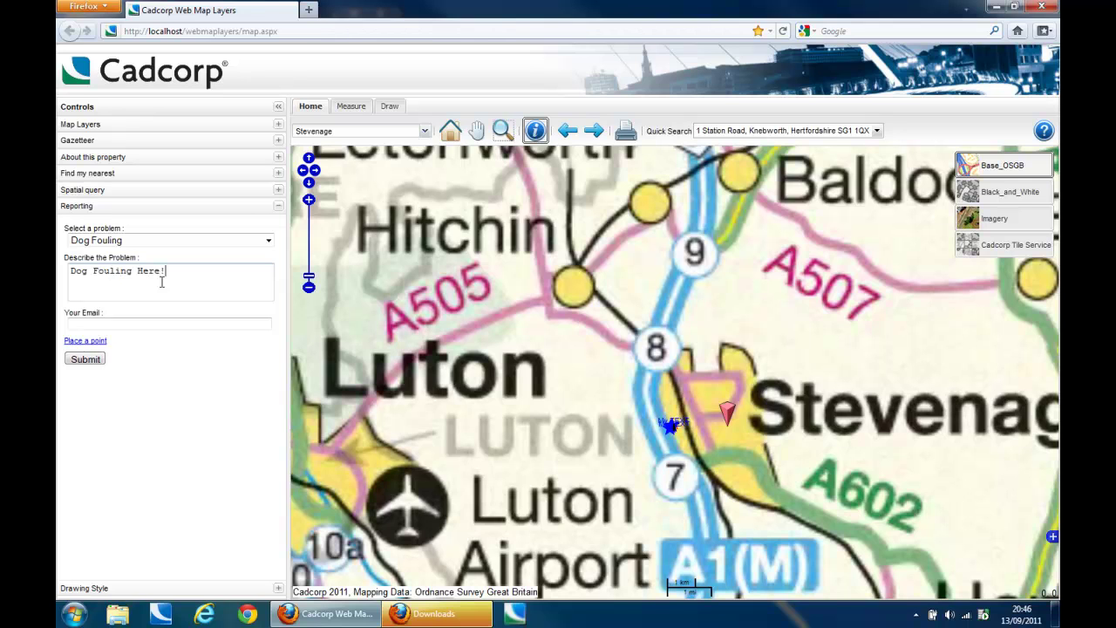
pyautogui.click(504, 130)
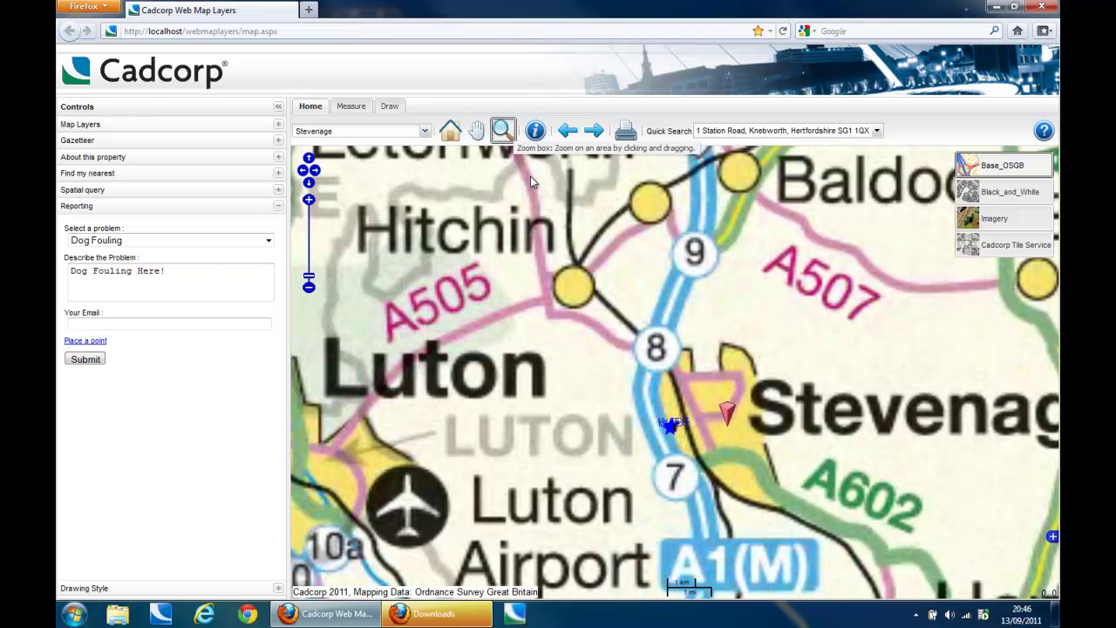
pyautogui.moveTo(702, 400); pyautogui.dragTo(744, 443)
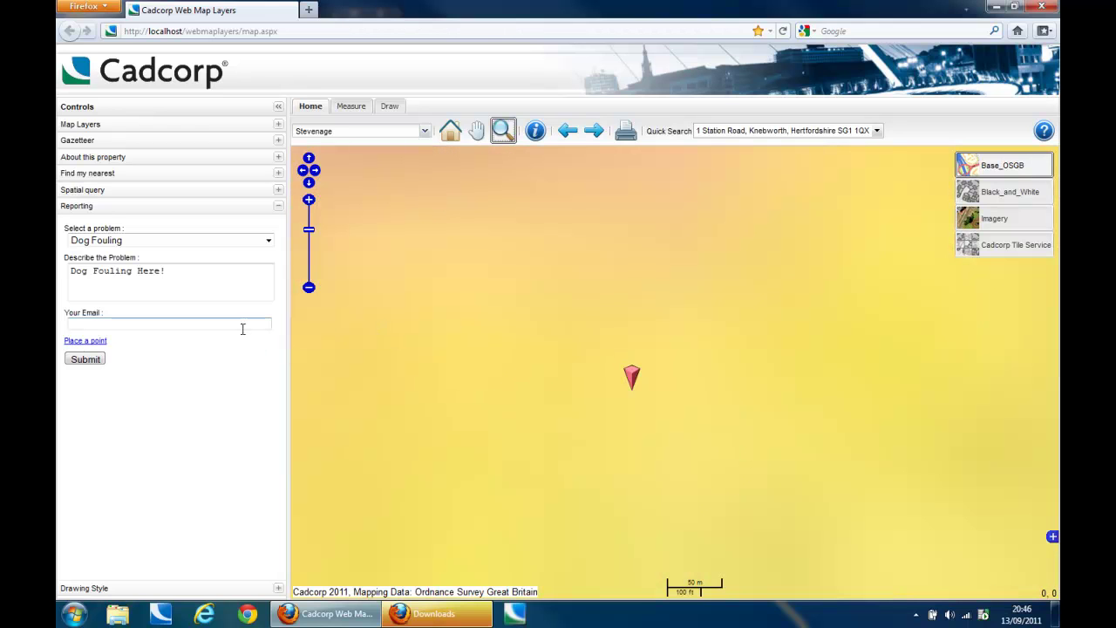
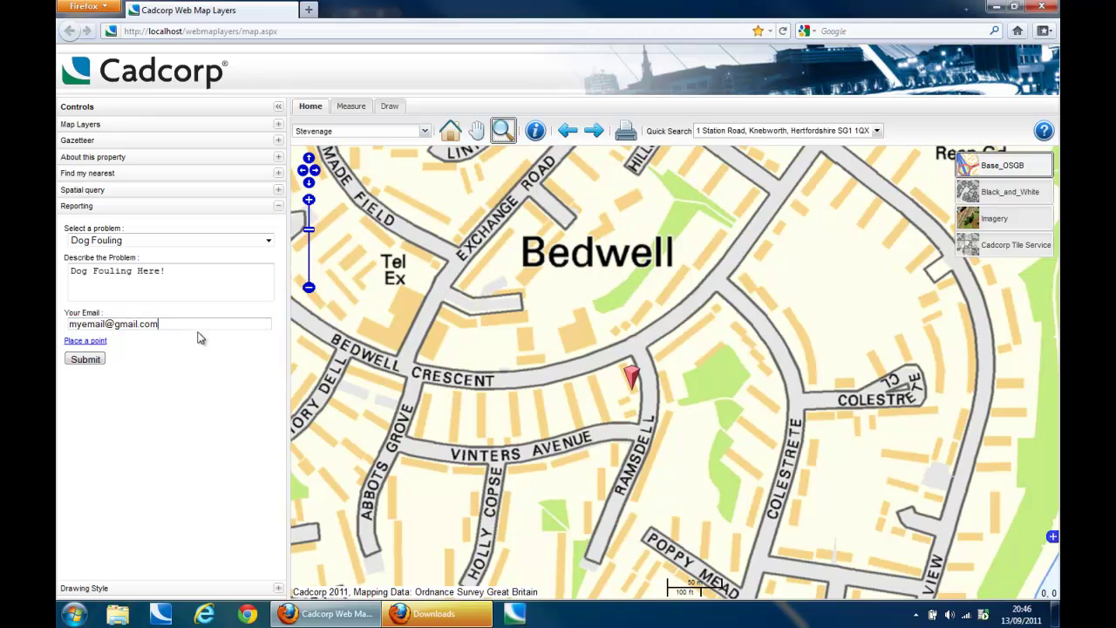
pyautogui.click(86, 343)
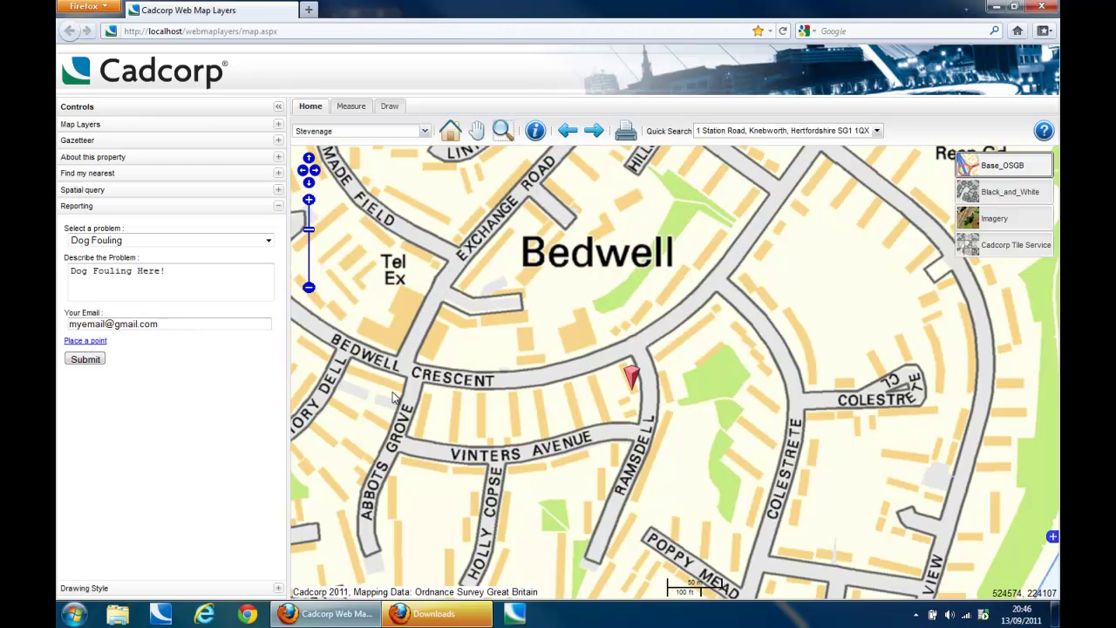
pyautogui.click(545, 352)
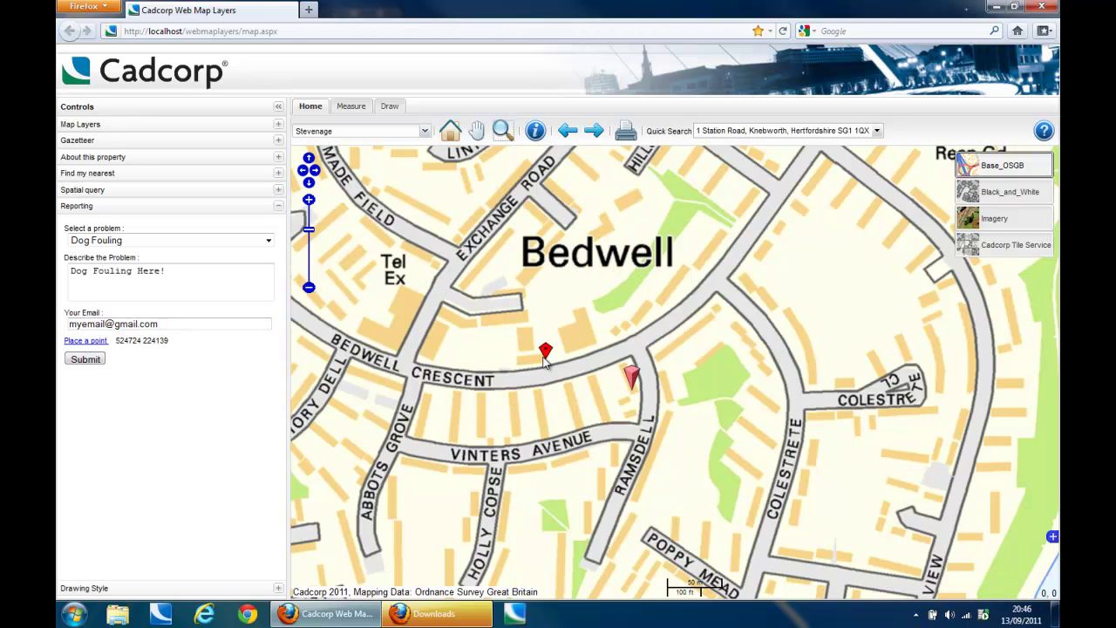